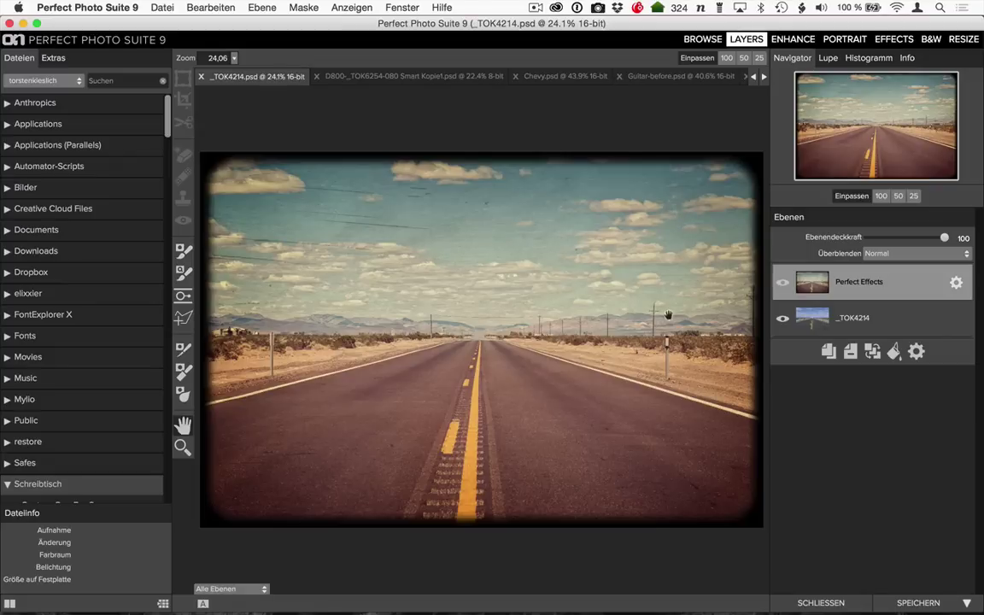
Step: Hide and restore the road photo's Perfect Effects layer, then switch to D800-_TOK6254-080 Smart Kopie1.psd
click(781, 285)
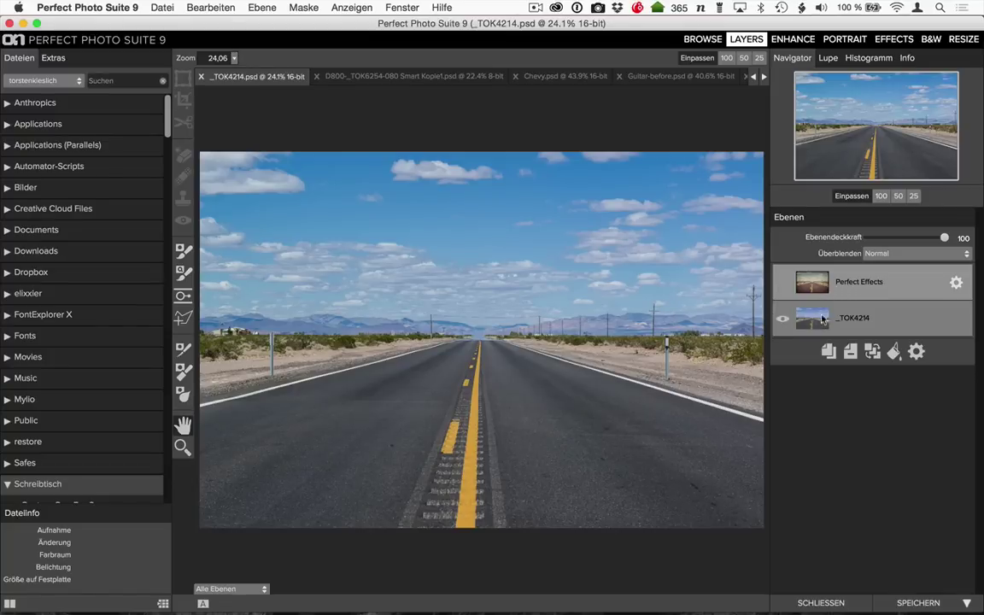
click(784, 285)
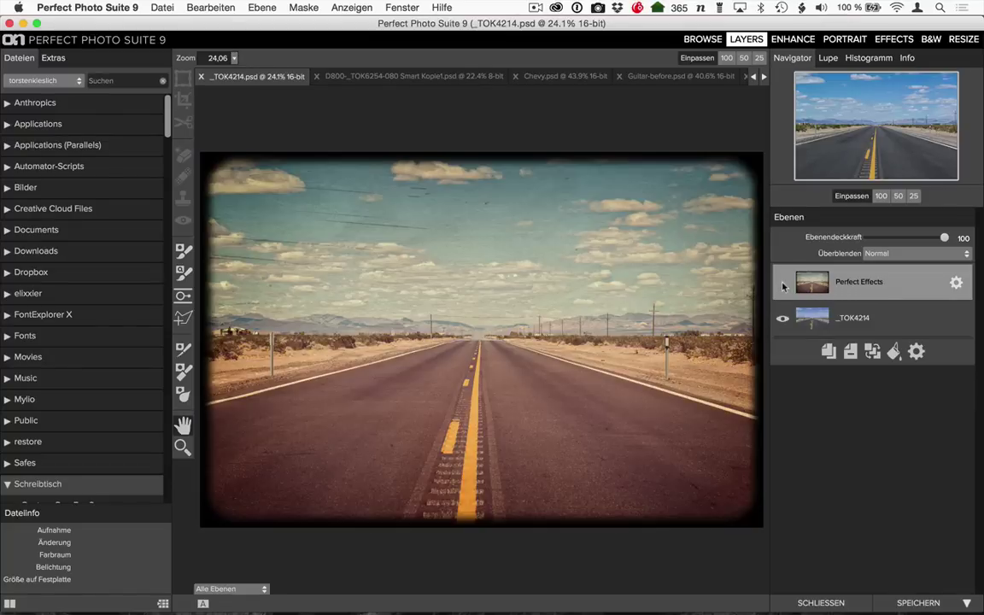
click(402, 79)
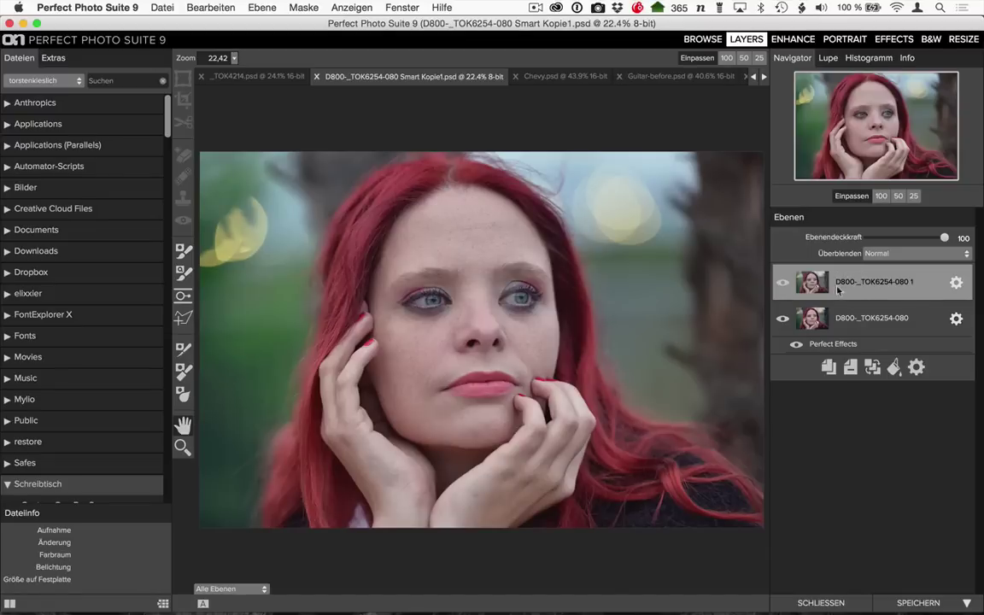
Step: Hide layer D800-_TOK6254-080 1 to reveal the differently toned portrait, then switch to Chevy.psd
click(782, 285)
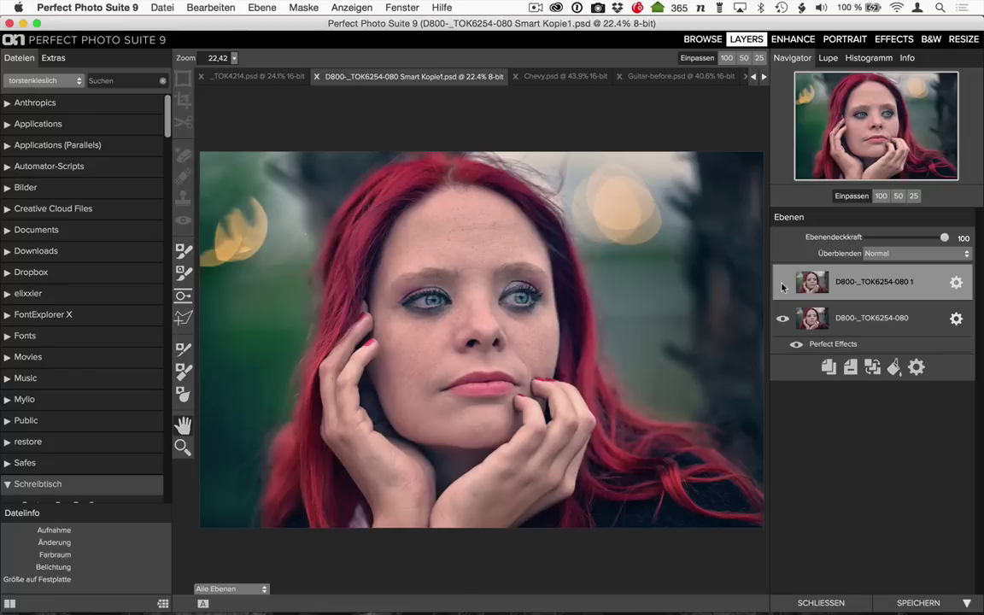
click(543, 78)
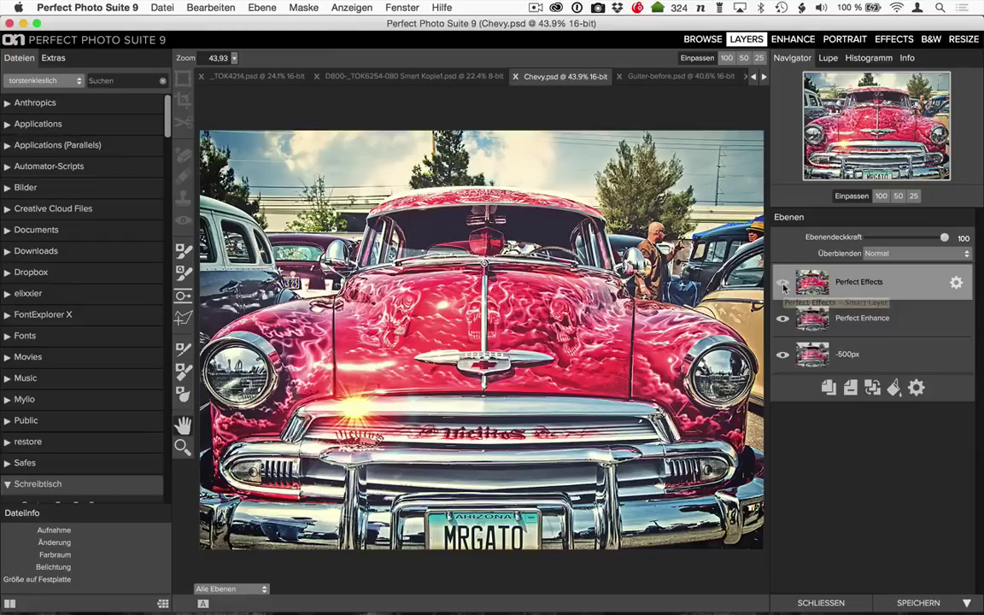
Step: Leave the Chevy photo's Perfect Enhance layer hidden and Perfect Effects visible, then switch to Guitar-before.psd
click(782, 284)
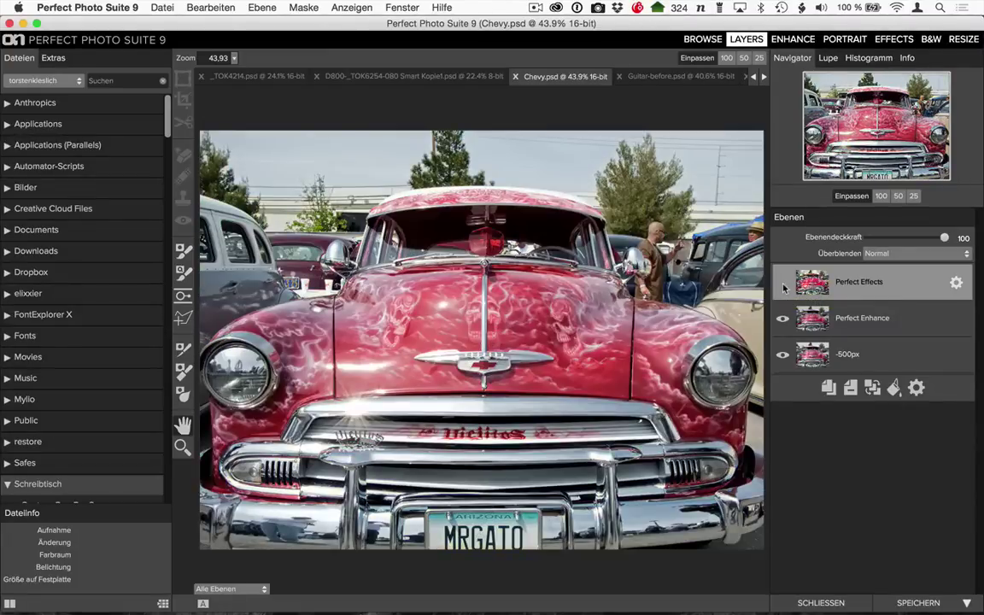
click(782, 317)
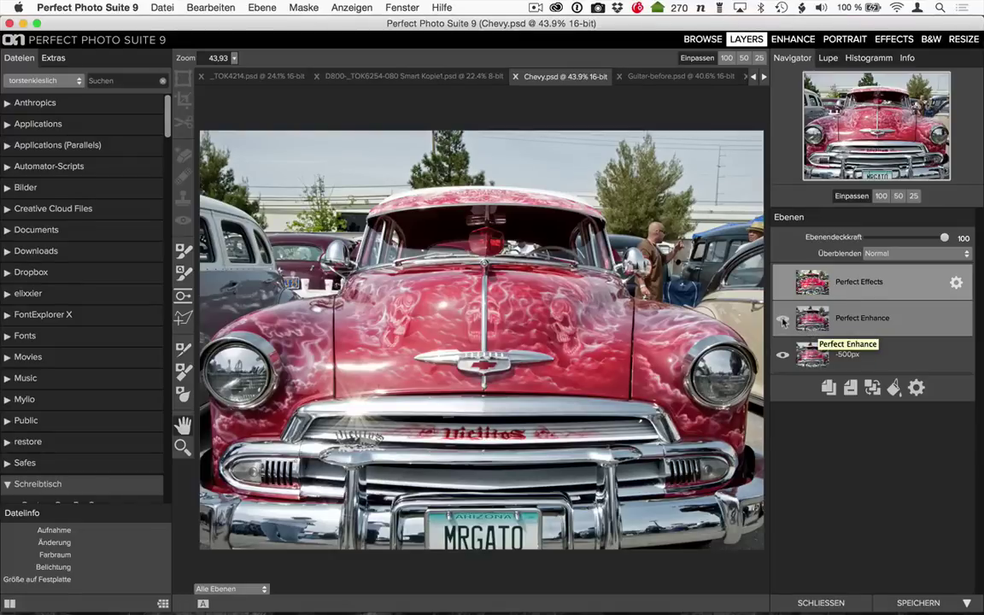
click(782, 320)
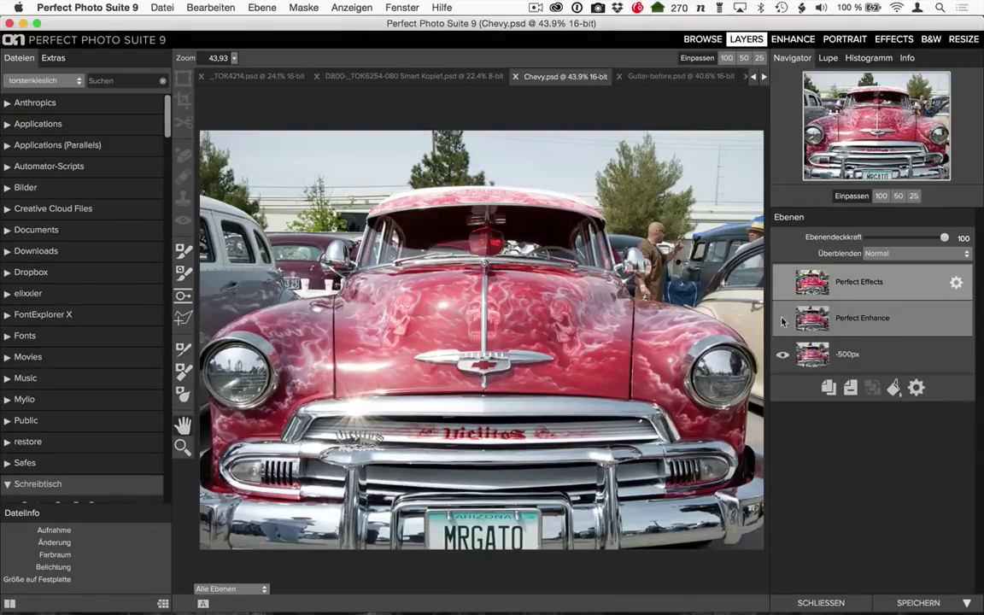
click(792, 286)
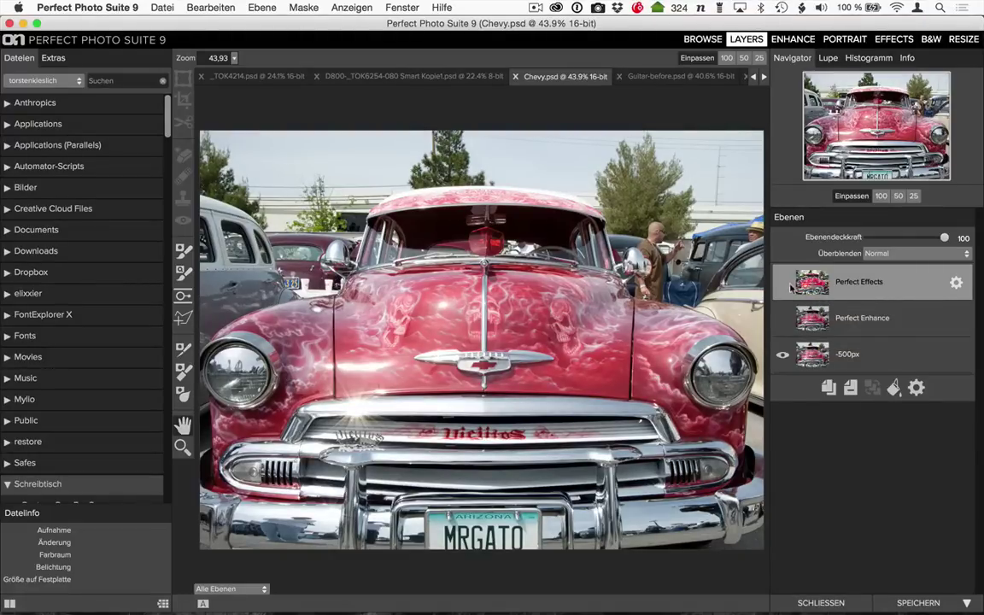
click(784, 283)
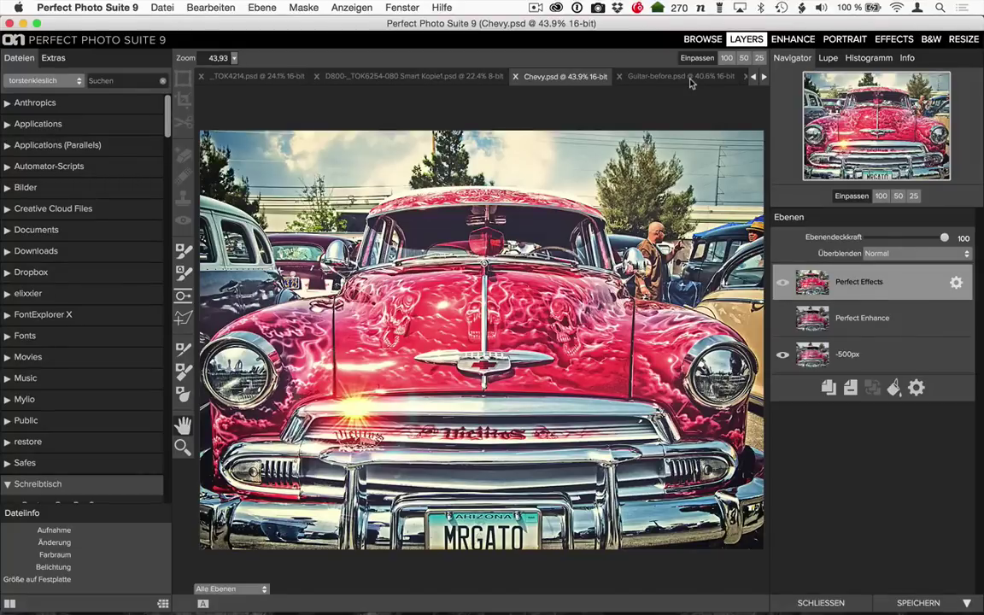
click(691, 78)
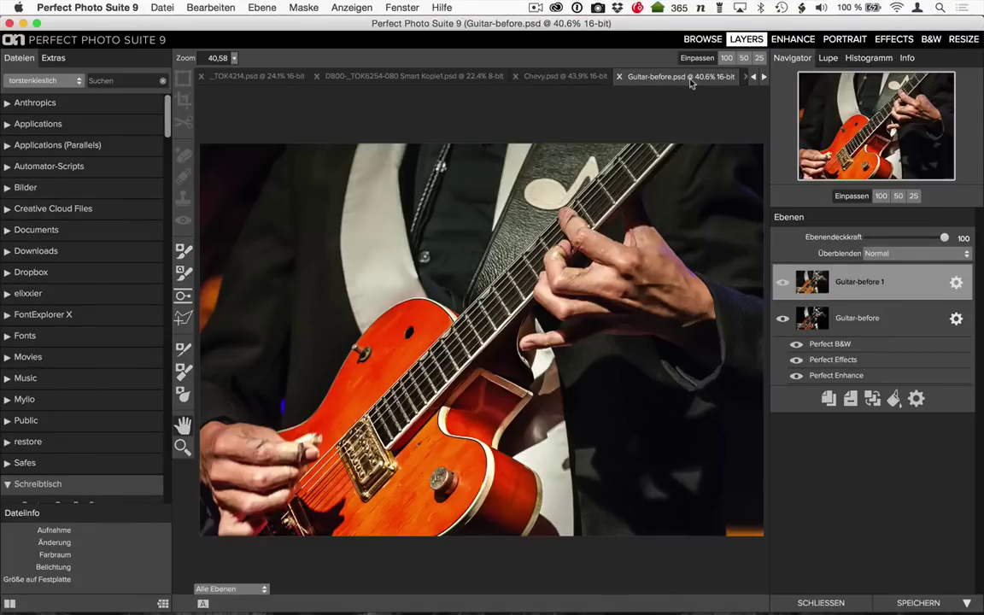
Step: Hide the Guitar-before 1 layer to reveal the gritty, desaturated edited guitar beneath
click(782, 286)
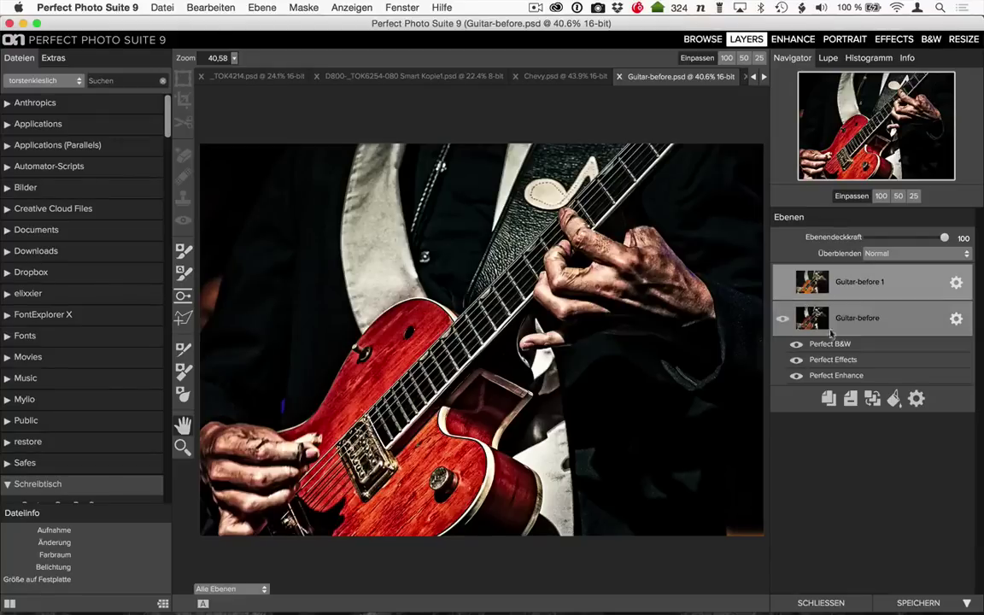
drag(887, 384, 889, 380)
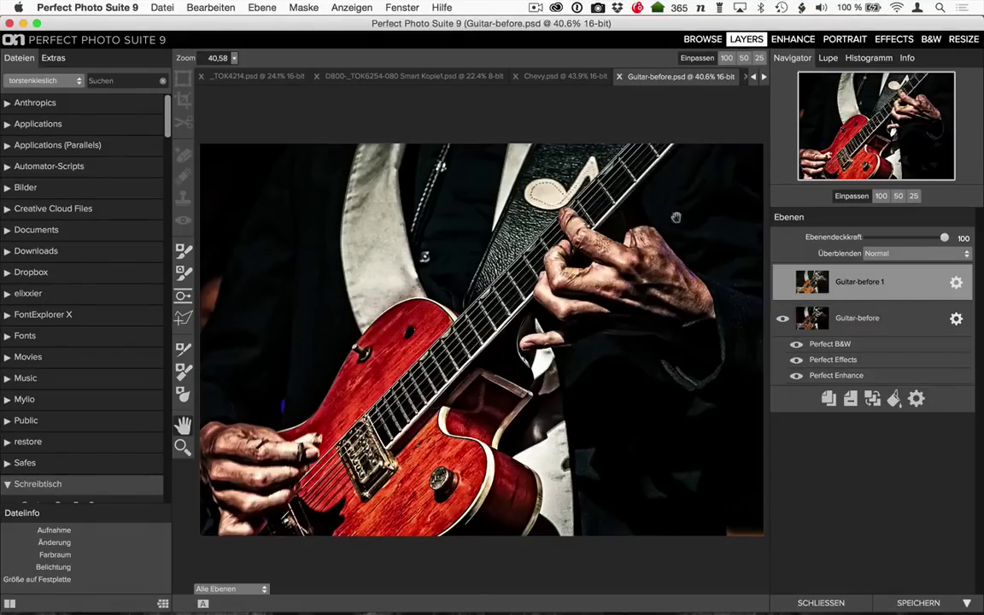
click(764, 78)
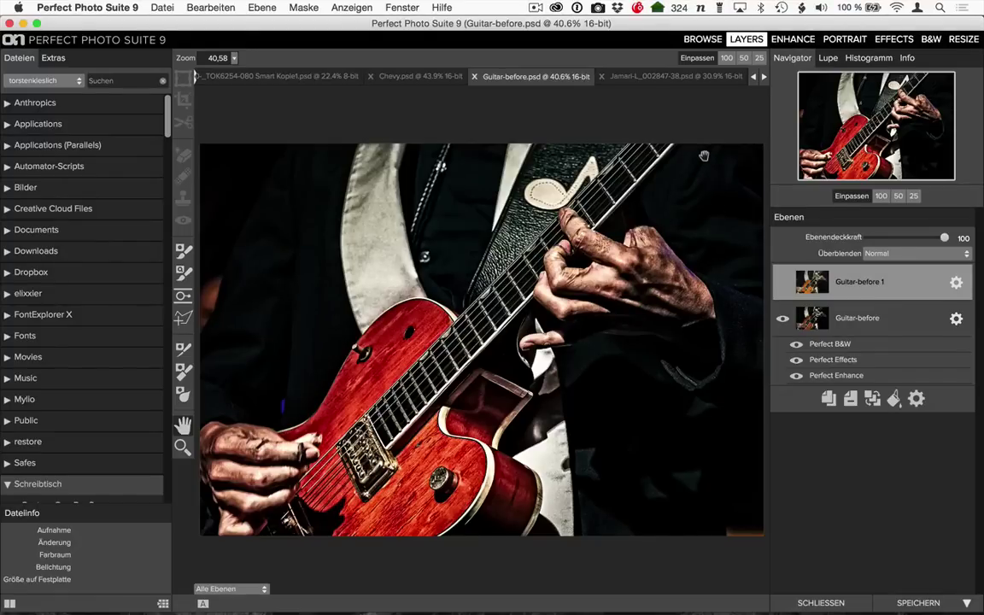
click(680, 76)
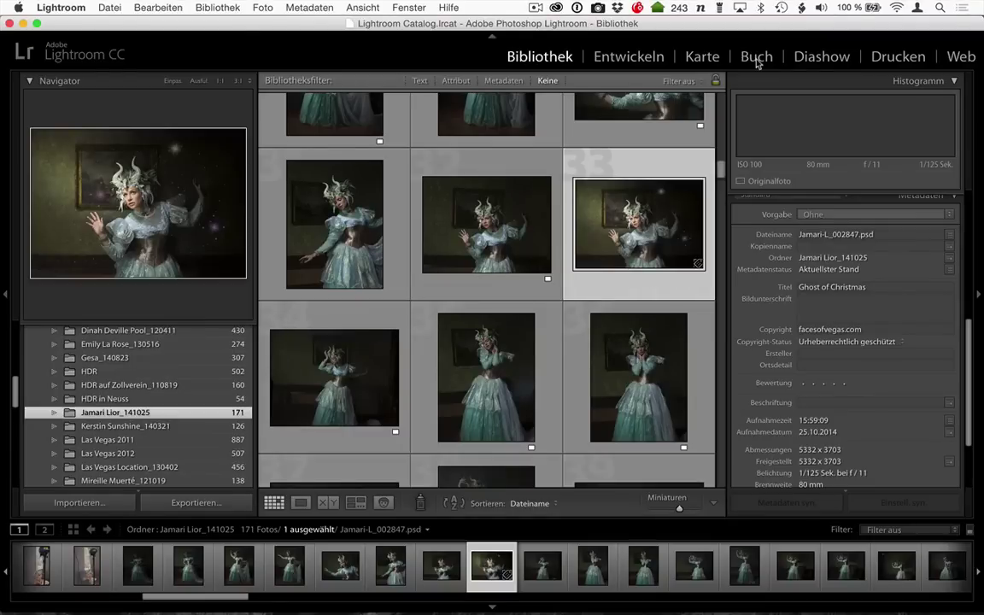
double_click(516, 237)
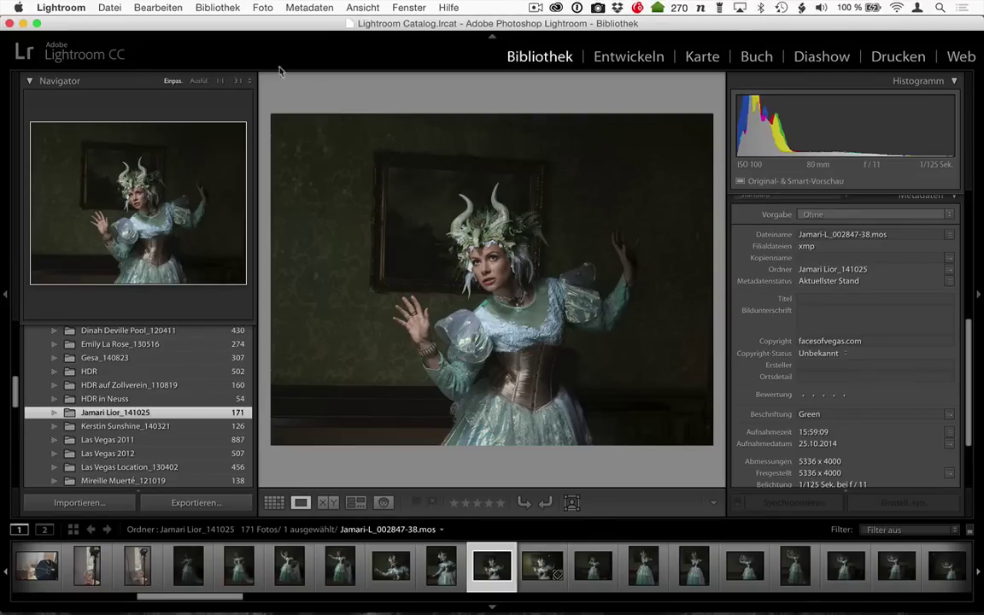
click(111, 7)
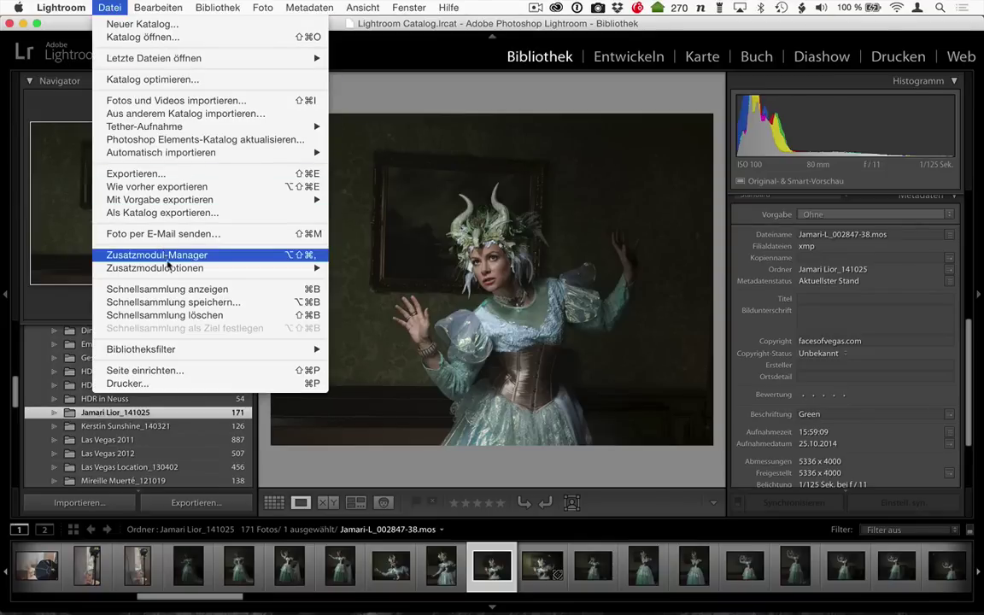
mouse_move(155, 268)
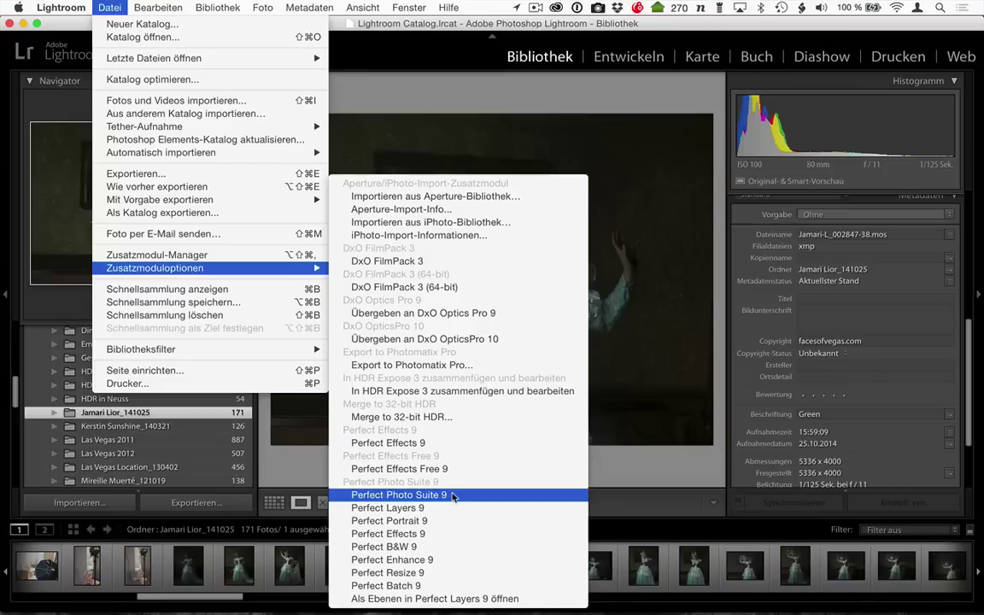
Step: Send the Jamari photo to Perfect Photo Suite 9 via Zusatzmoduloptionen
click(399, 494)
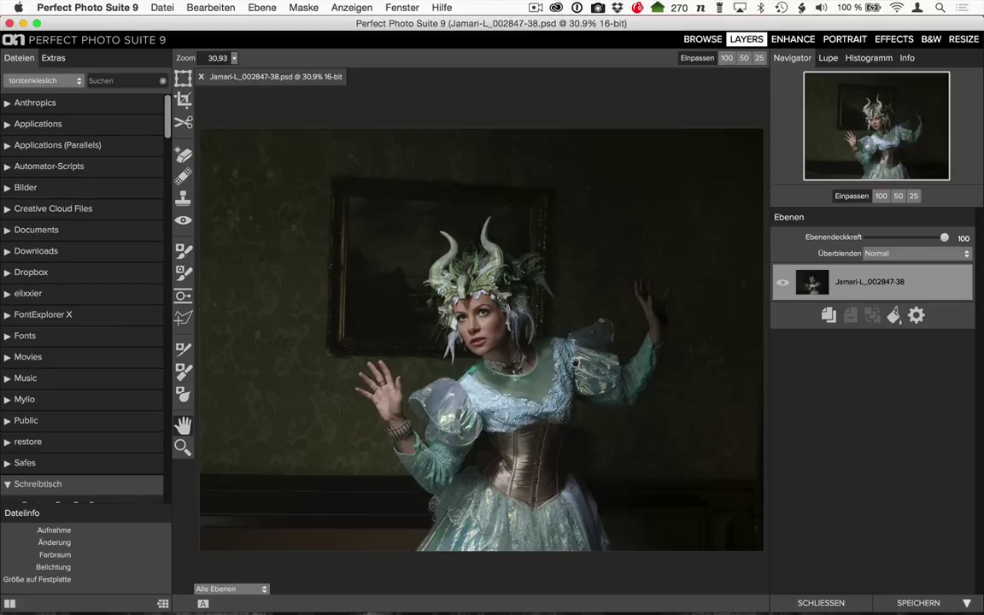
Step: Switch to the Browse module, keeping the Jamari file open in Layers
click(697, 40)
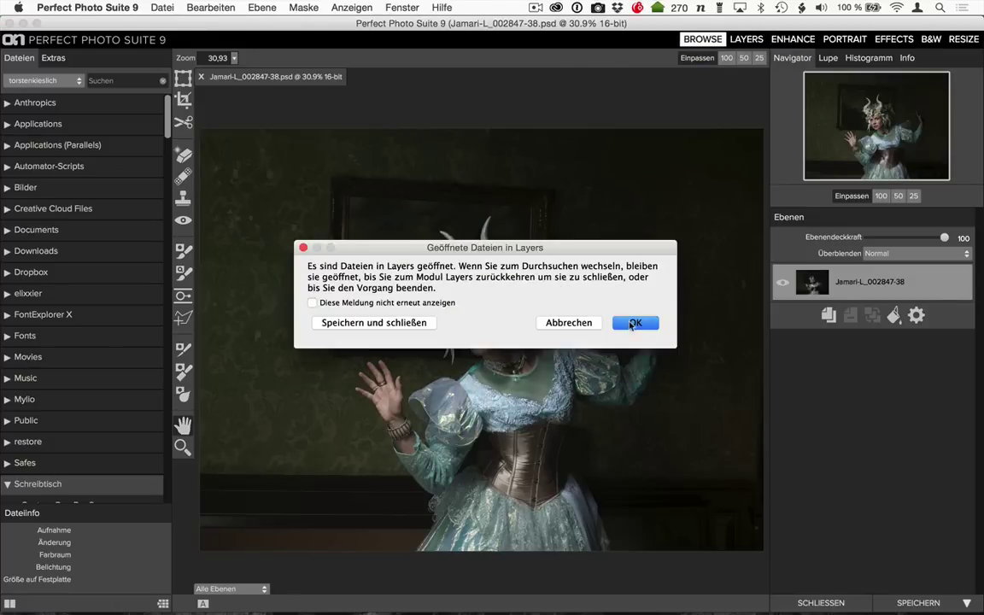
click(636, 322)
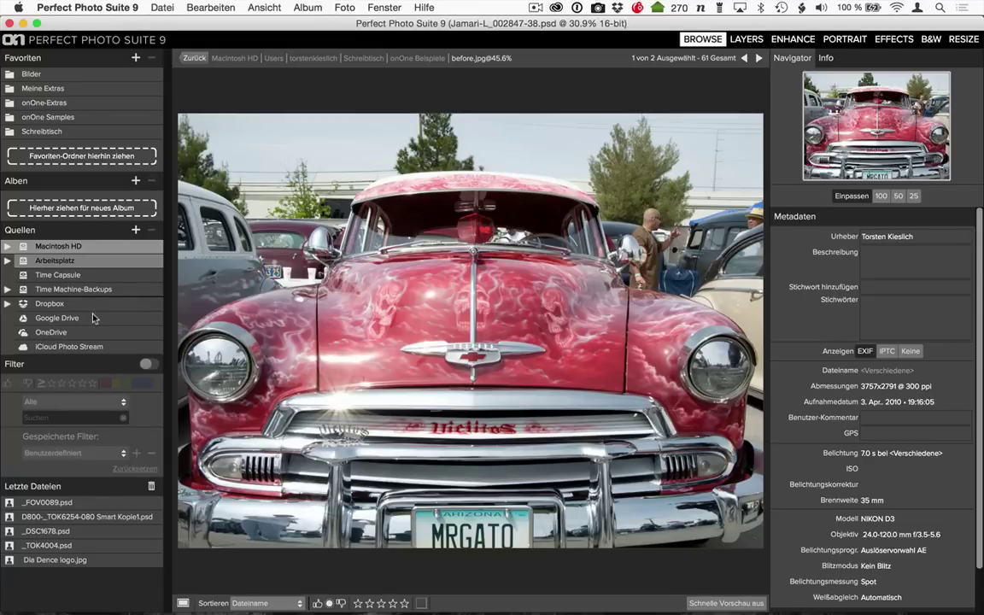
Step: Add hintergrund.jpg from Arbeitsplatz > NASA to the Jamari document with 'Als Ebene hinzufügen'
click(65, 263)
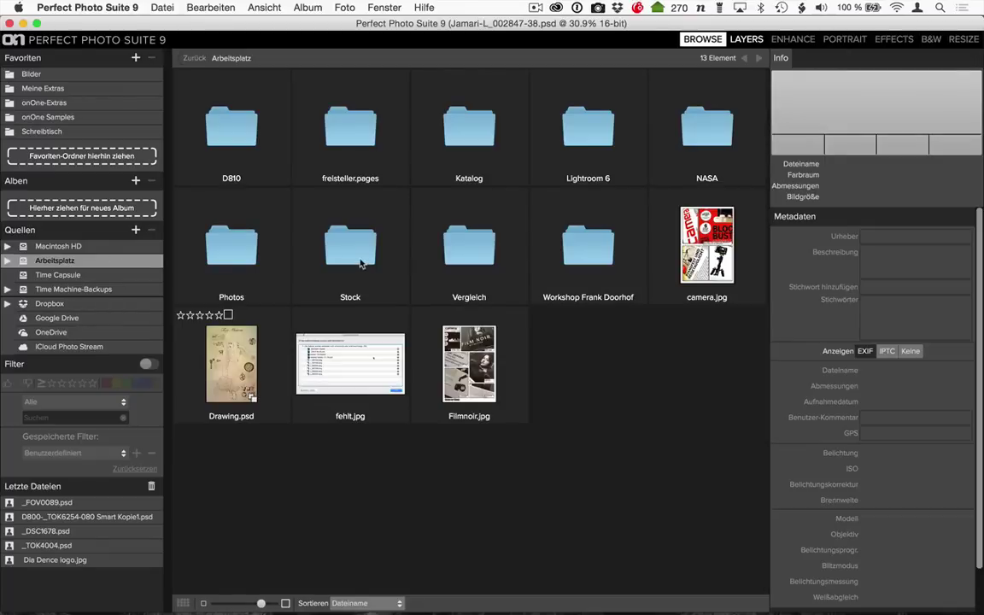
double_click(672, 148)
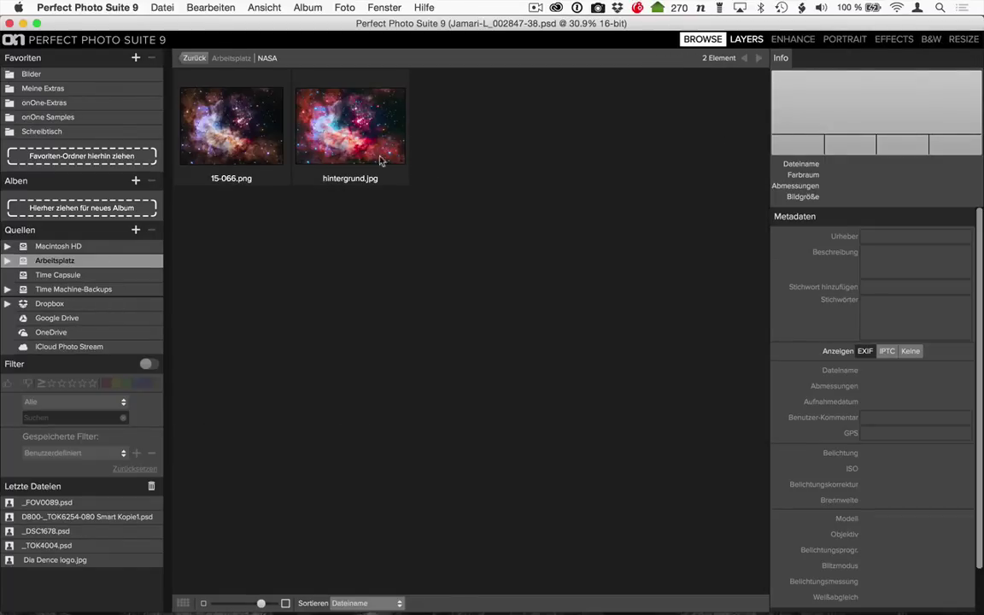
click(346, 144)
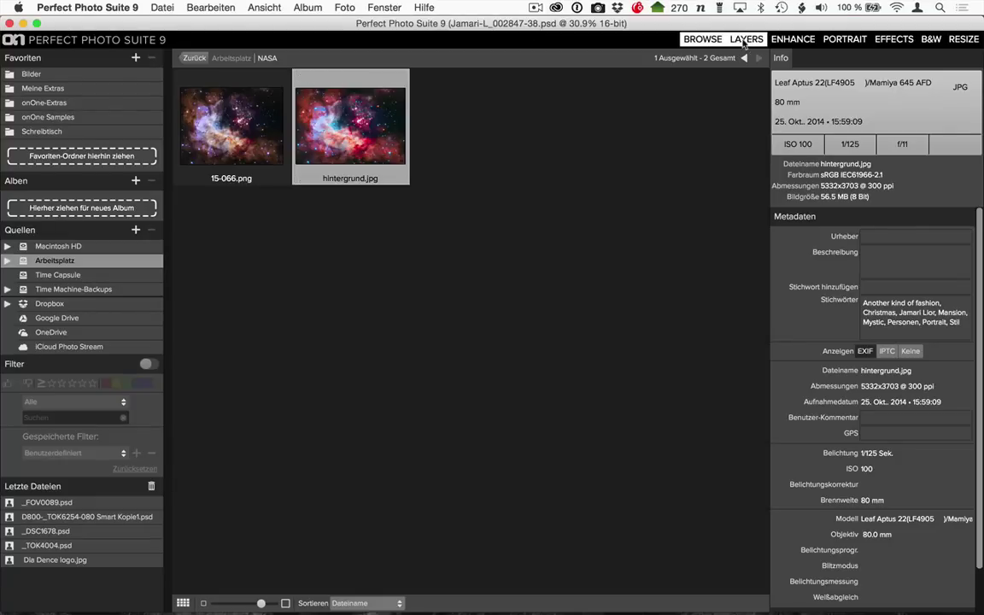
click(748, 39)
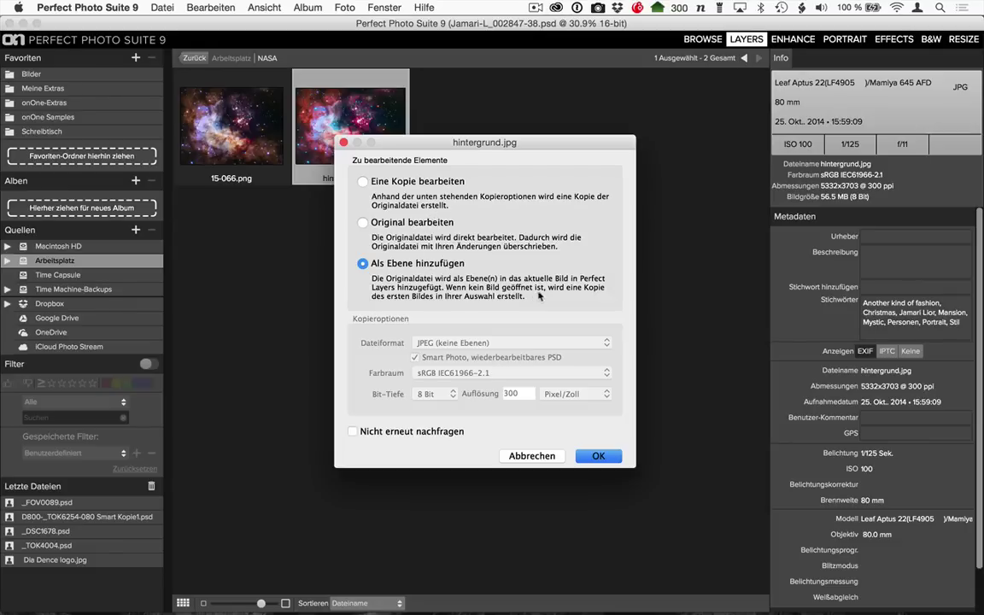
click(598, 456)
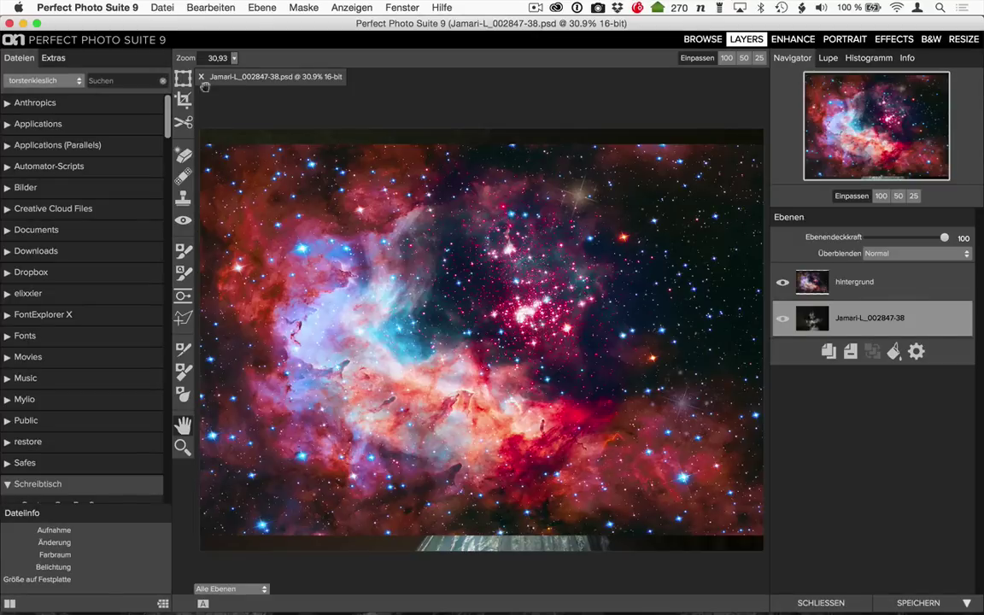
Step: Stretch the hintergrund layer to 5332 × 4047 and apply the transform
click(183, 79)
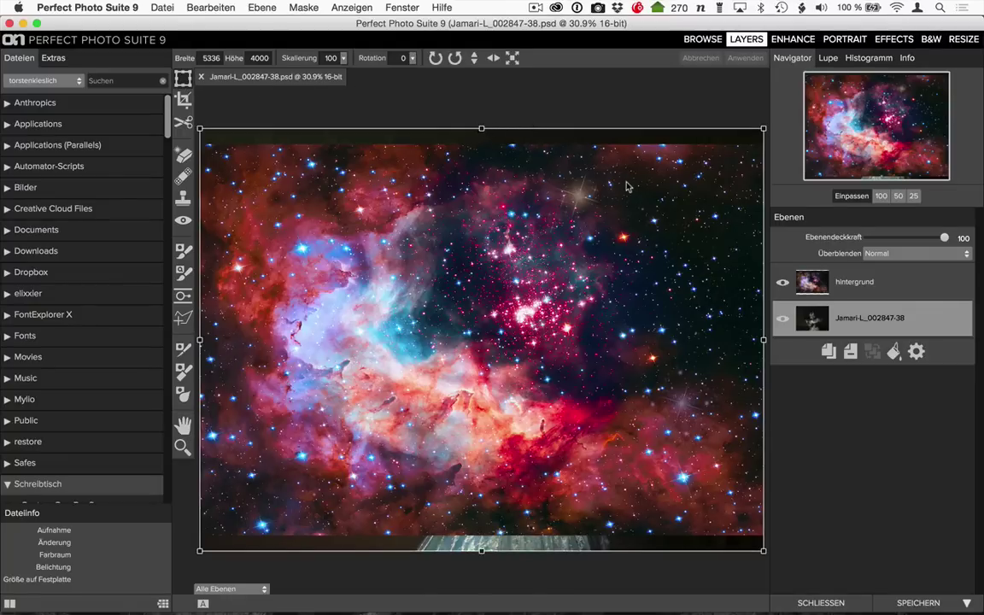
click(864, 287)
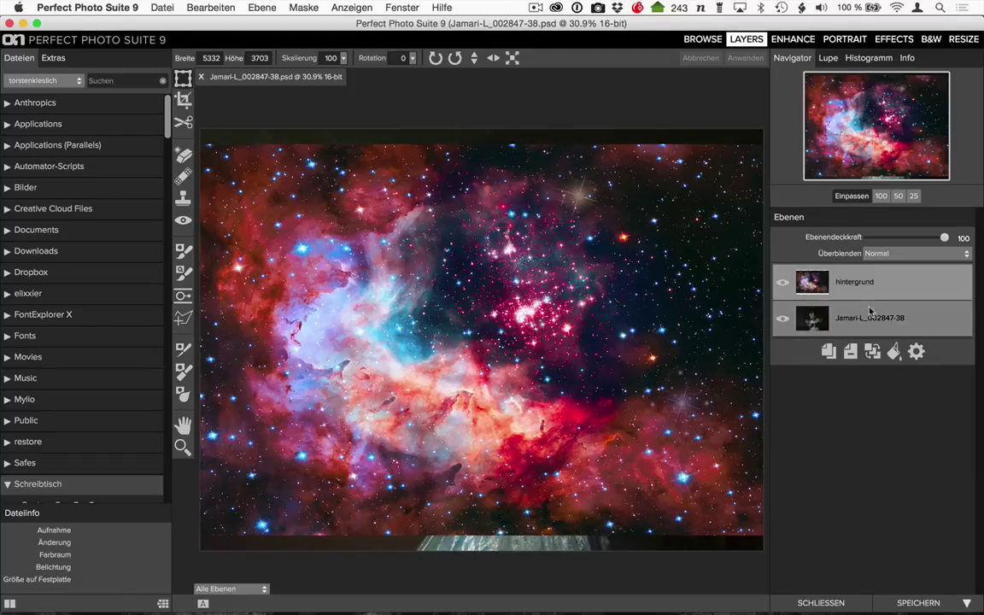
click(866, 293)
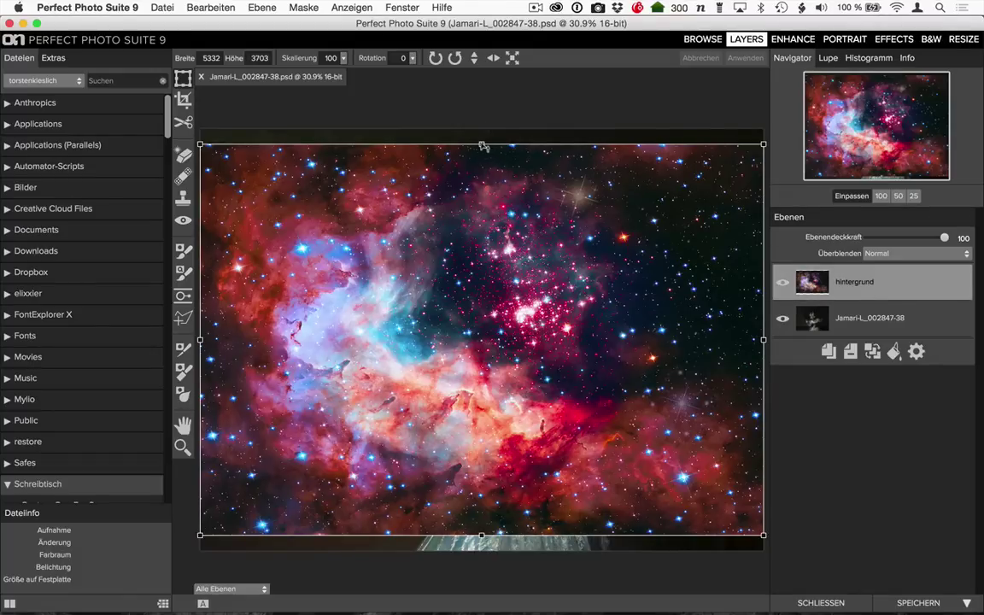
drag(481, 144, 484, 127)
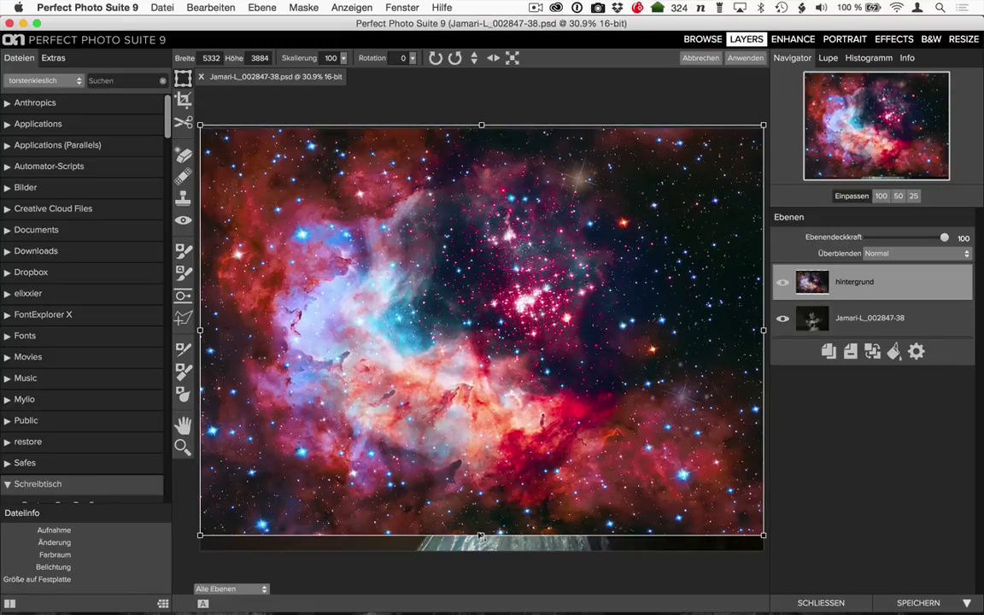
drag(481, 535, 483, 557)
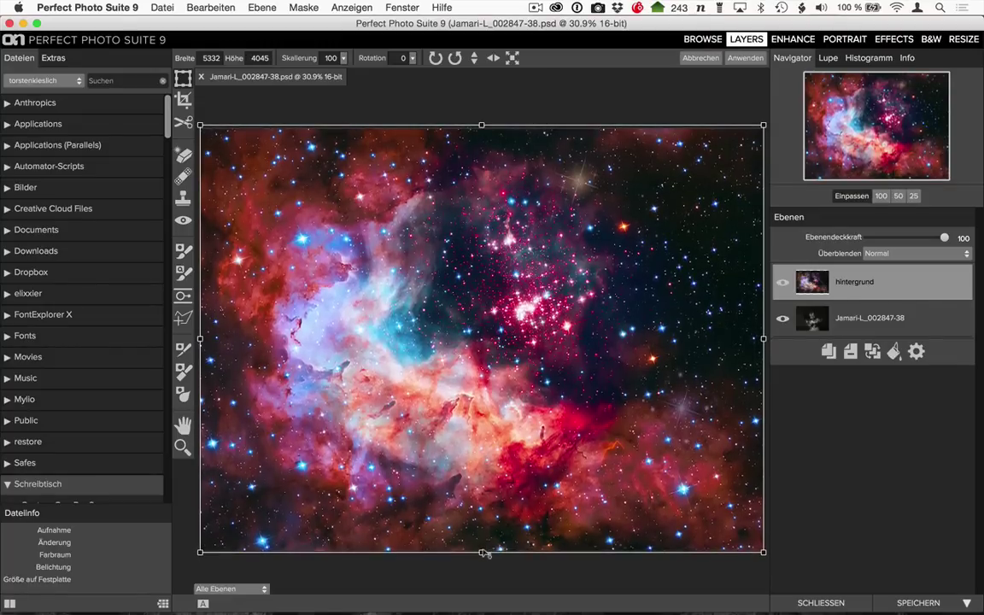
click(743, 58)
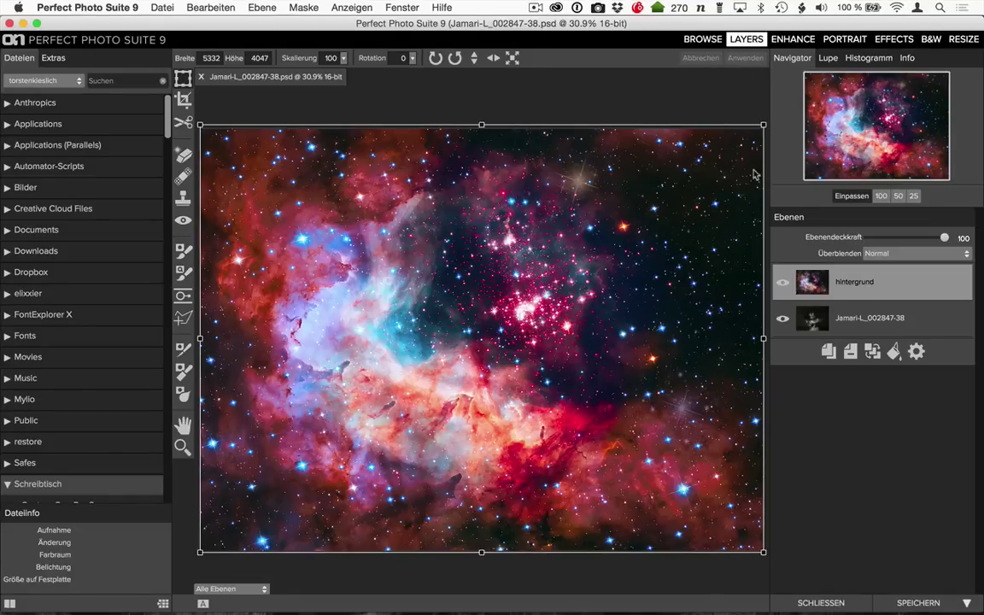
shift+click(819, 313)
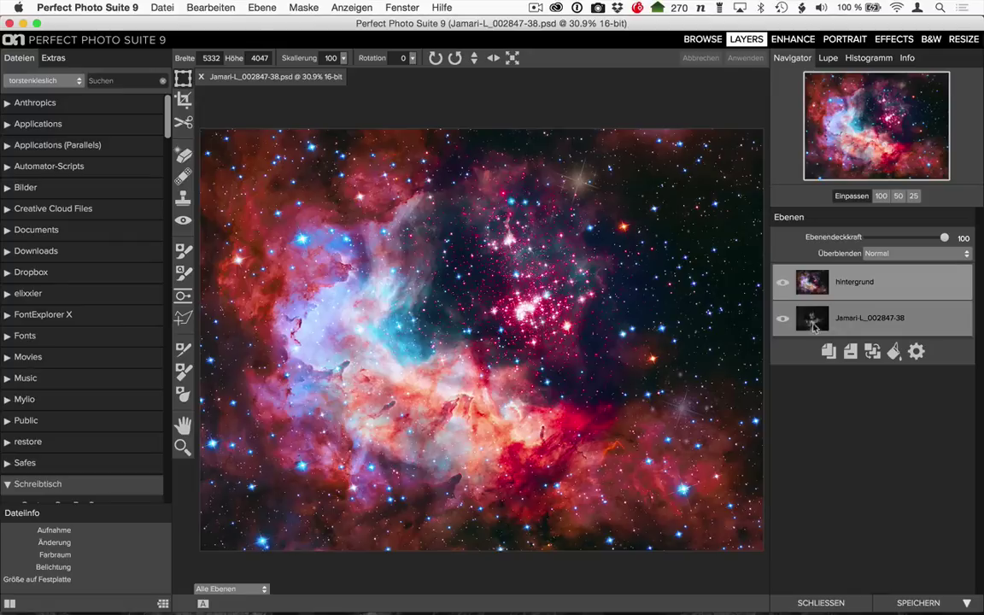
click(813, 283)
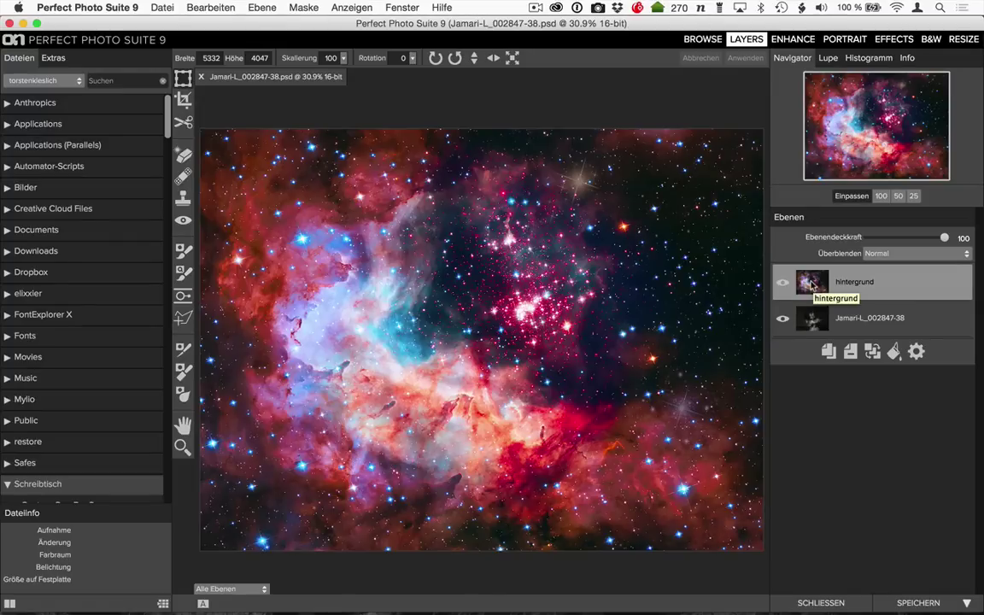
drag(812, 283, 815, 333)
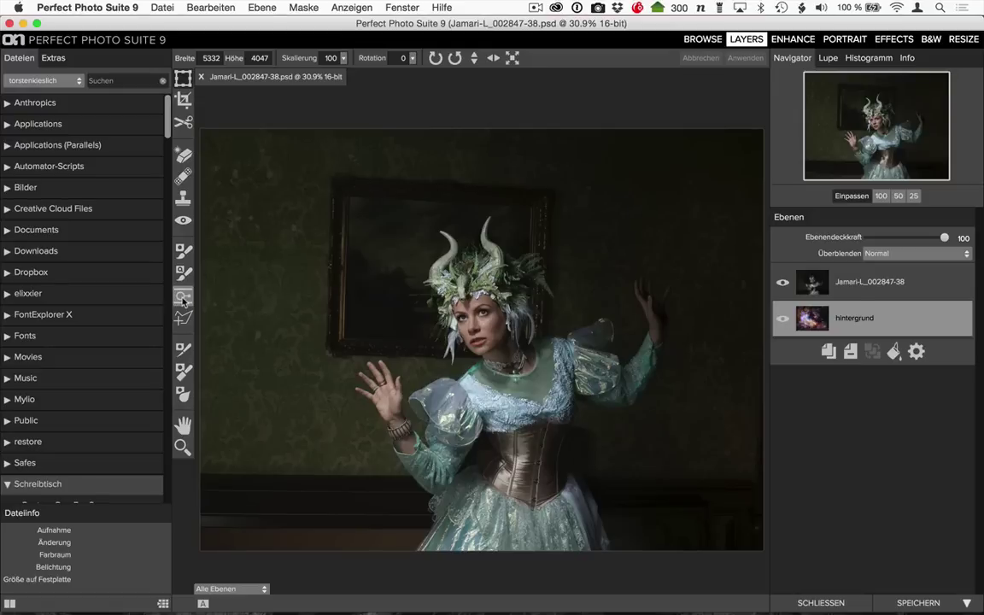
Step: Give the nebula a tilted, right-shifted linear gradient mask and restack it above the portrait
click(184, 299)
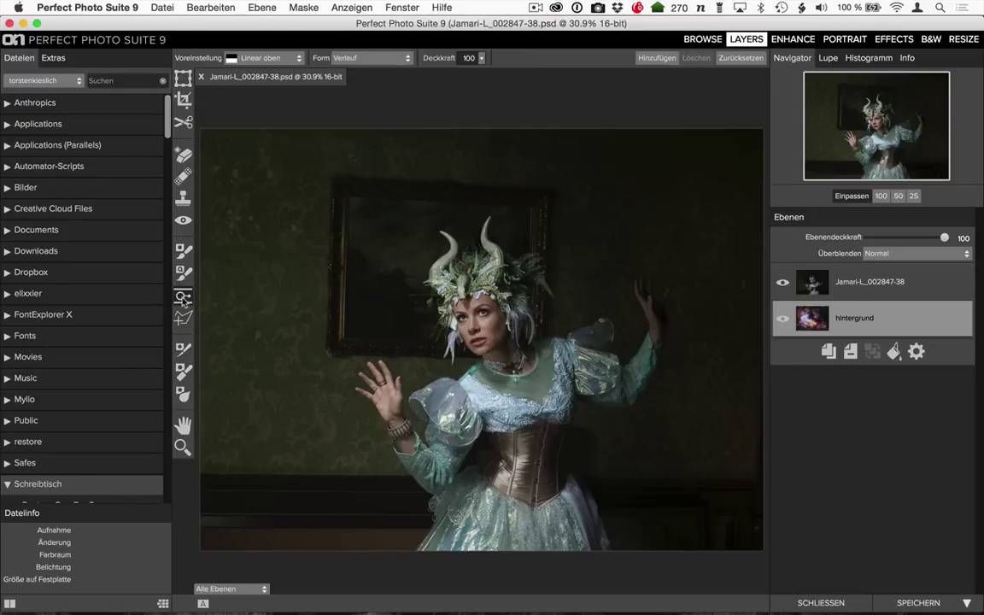
mouse_move(449, 291)
mouse_down()
mouse_move(541, 320)
mouse_move(492, 232)
mouse_up()
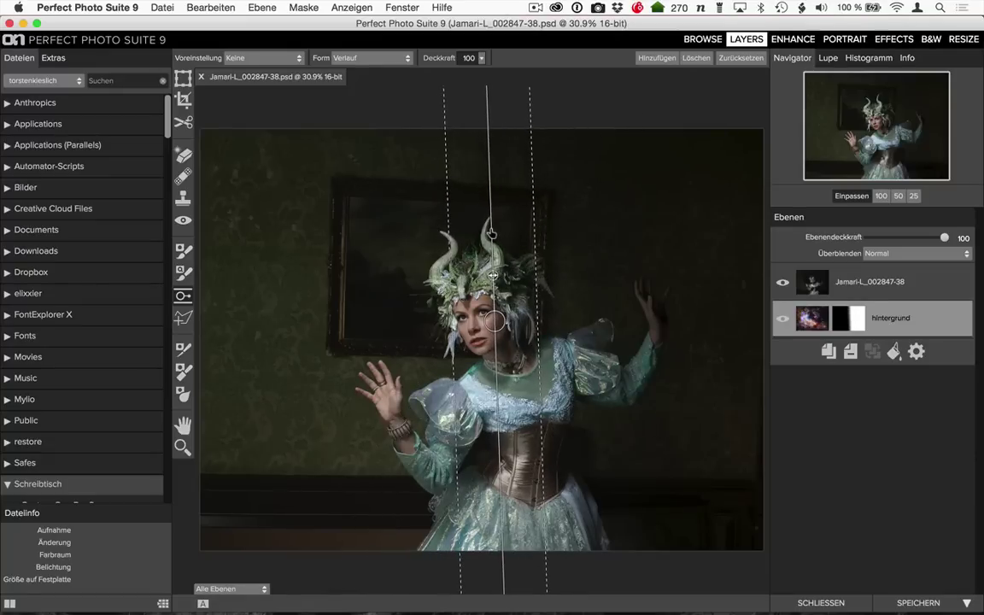
drag(492, 232, 511, 235)
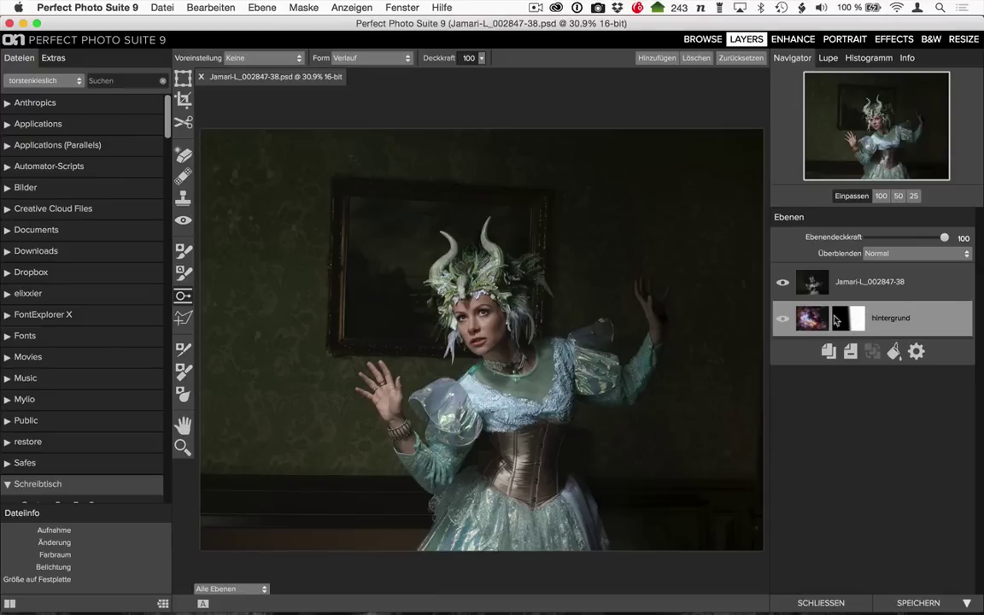
mouse_move(478, 294)
mouse_down()
mouse_move(515, 325)
mouse_move(561, 318)
mouse_up()
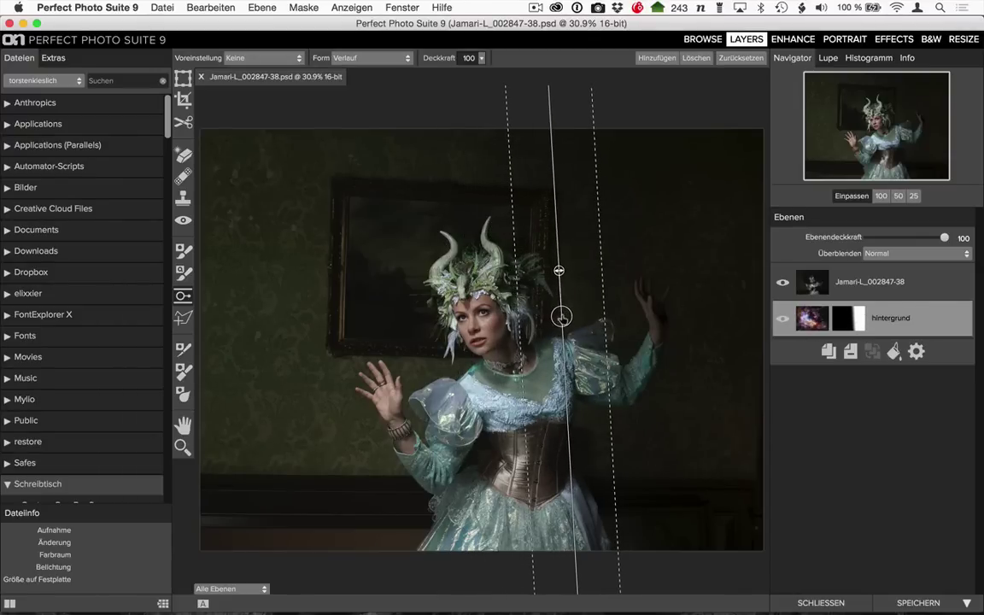
drag(560, 317, 567, 314)
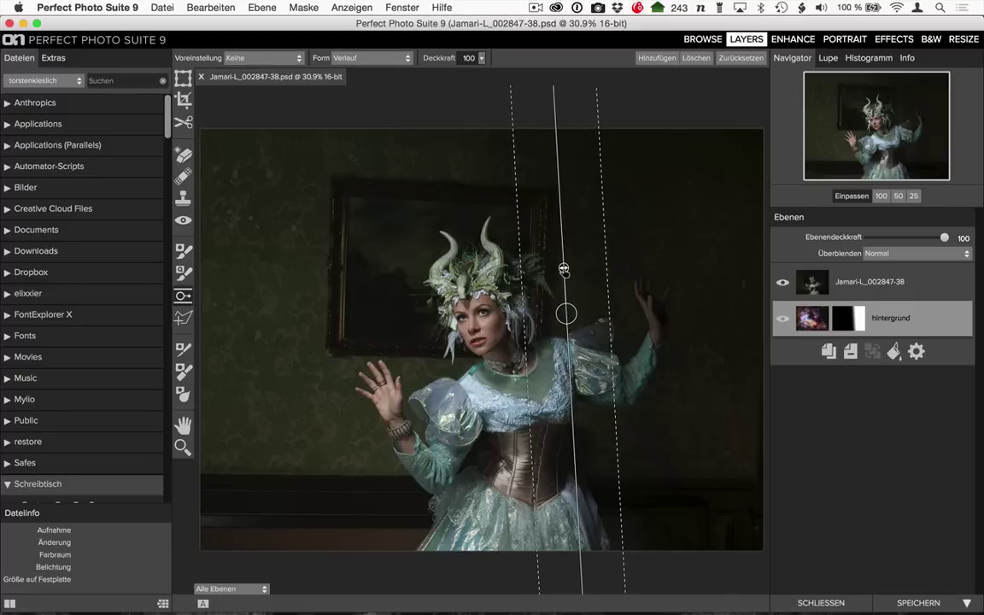
drag(563, 267, 562, 269)
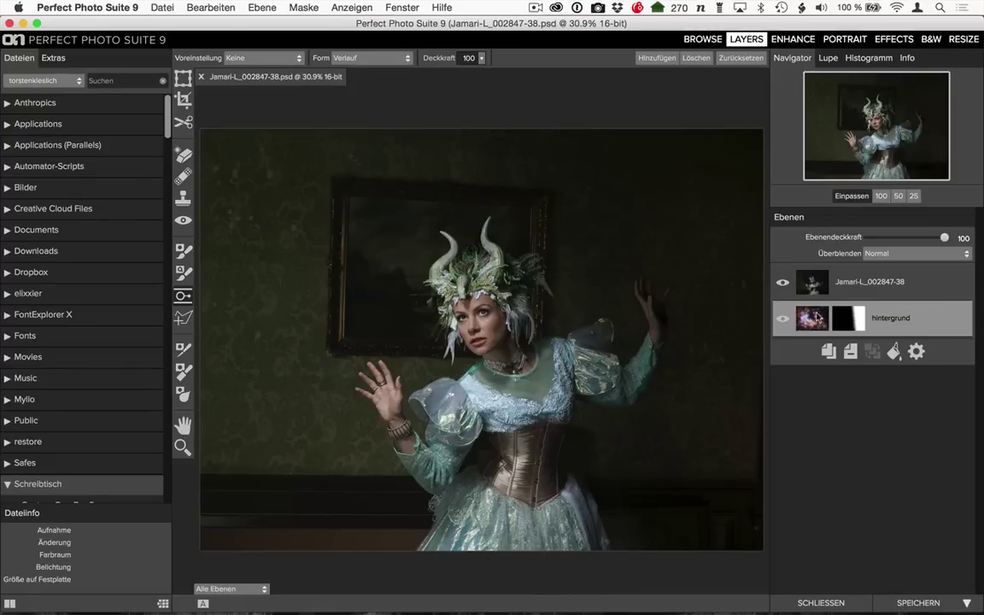
drag(816, 319, 813, 281)
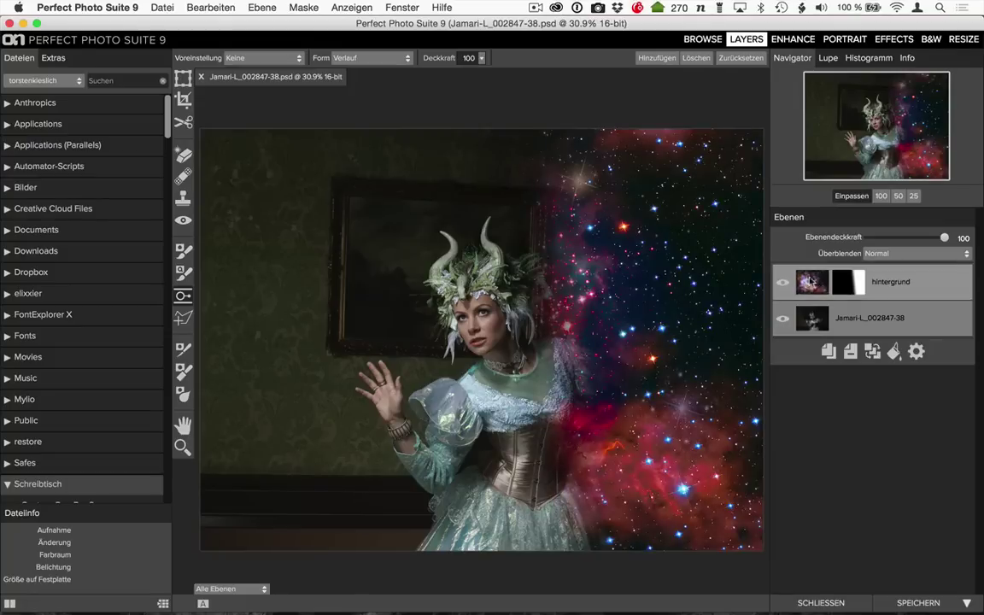
Step: Select only the hintergrund layer and lower its Ebenendeckkraft to 21
click(811, 281)
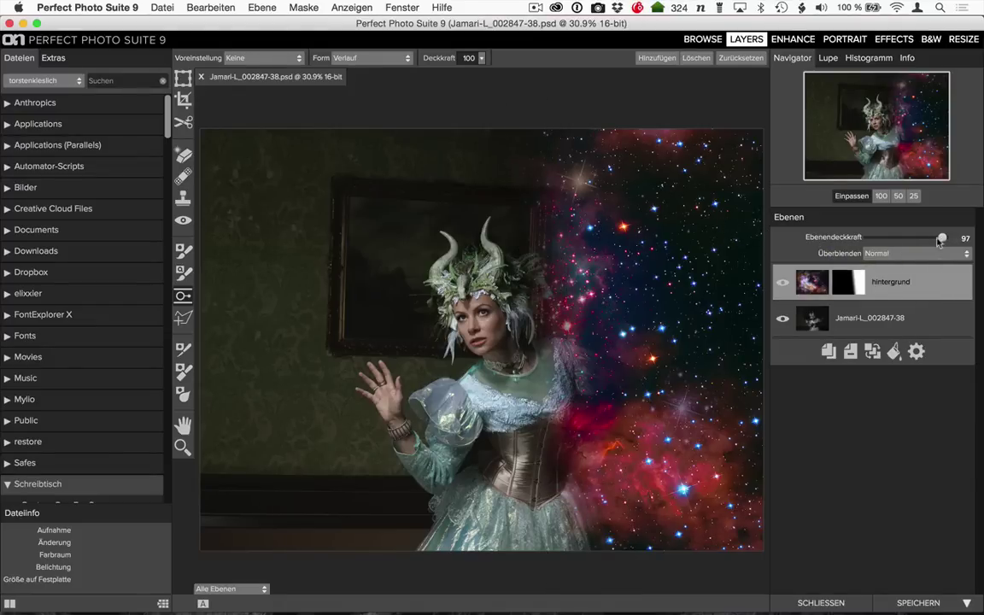
drag(944, 238, 883, 238)
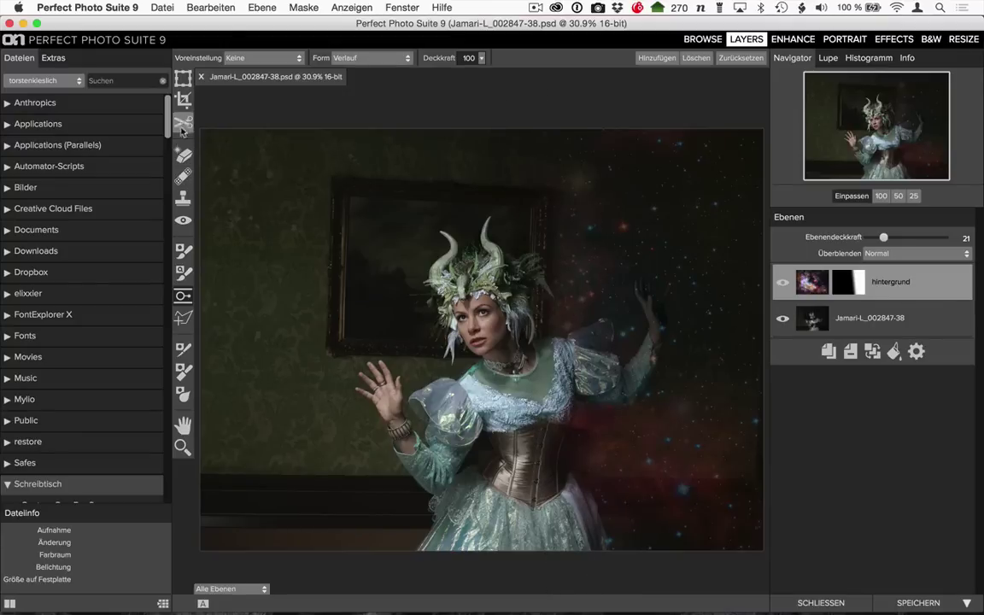
Step: With the Mask Brush at Kante 70 in Entfernen mode, erase stars from the raised arm and sleeve
click(178, 254)
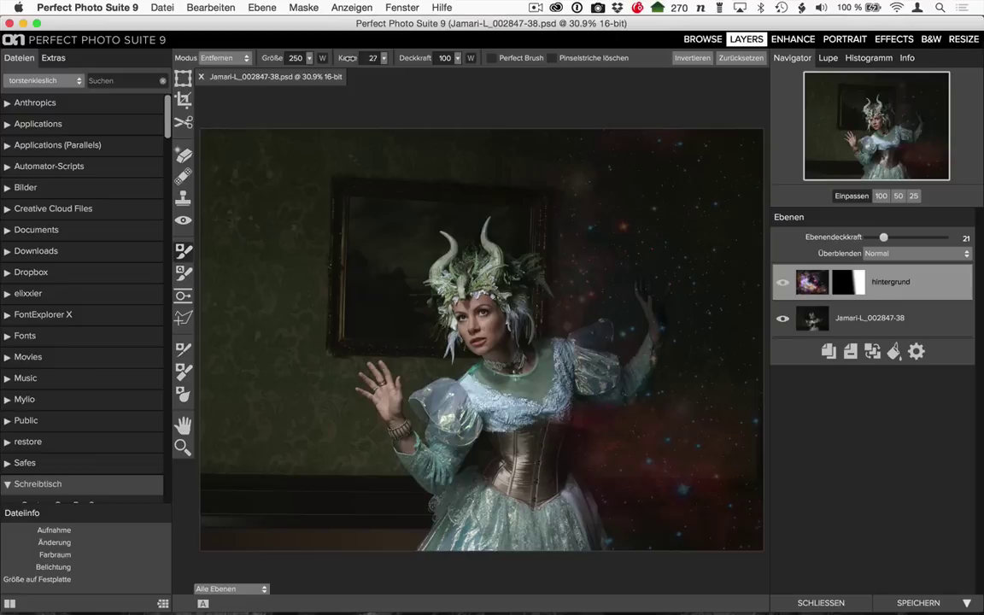
drag(343, 58, 397, 58)
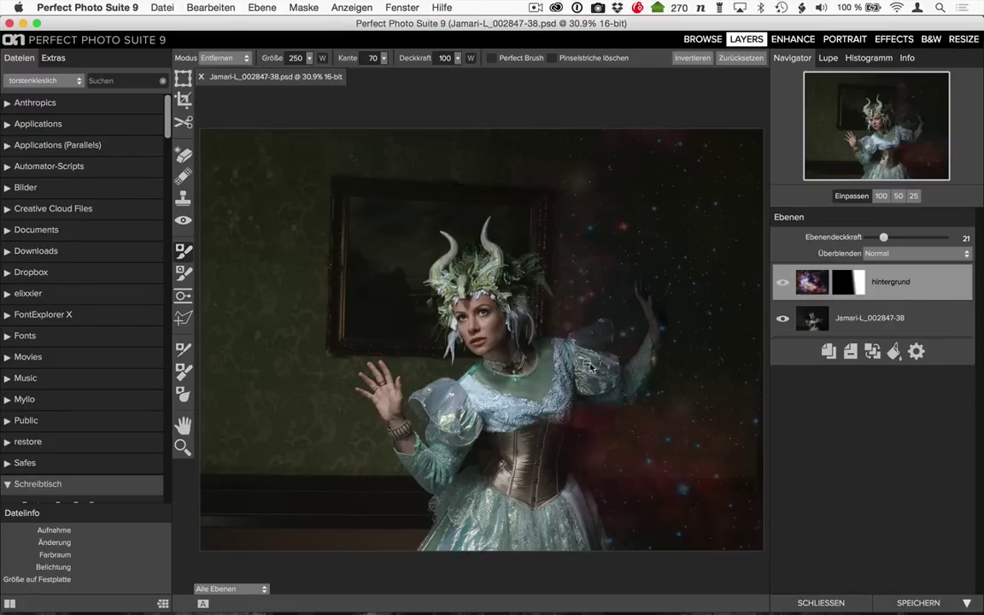
mouse_move(588, 387)
mouse_down()
mouse_move(642, 299)
mouse_move(653, 350)
mouse_up()
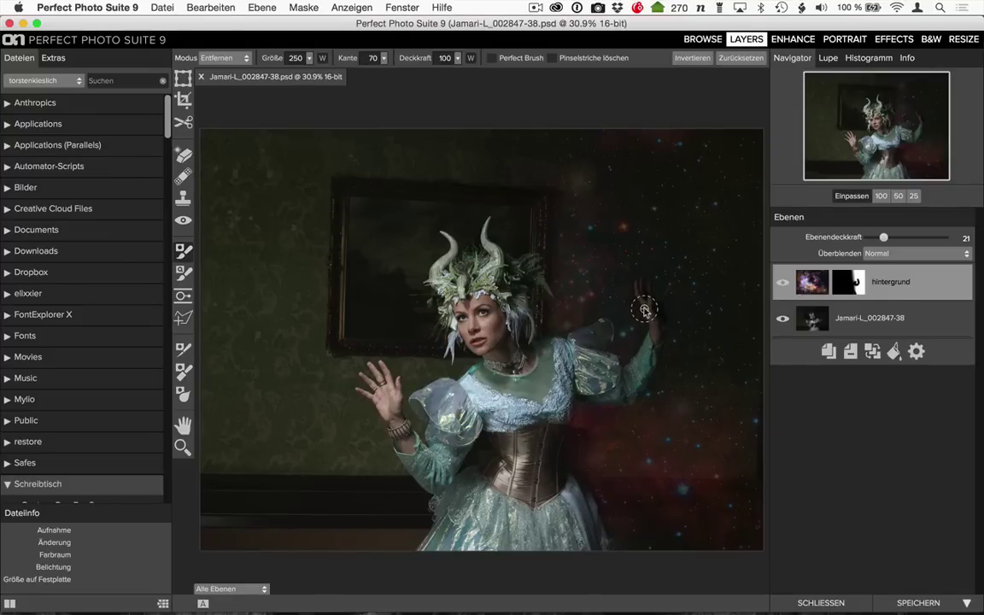
Step: Set the mask brush to Hinzufügen mode with Kante 100 and Größe 700
click(242, 59)
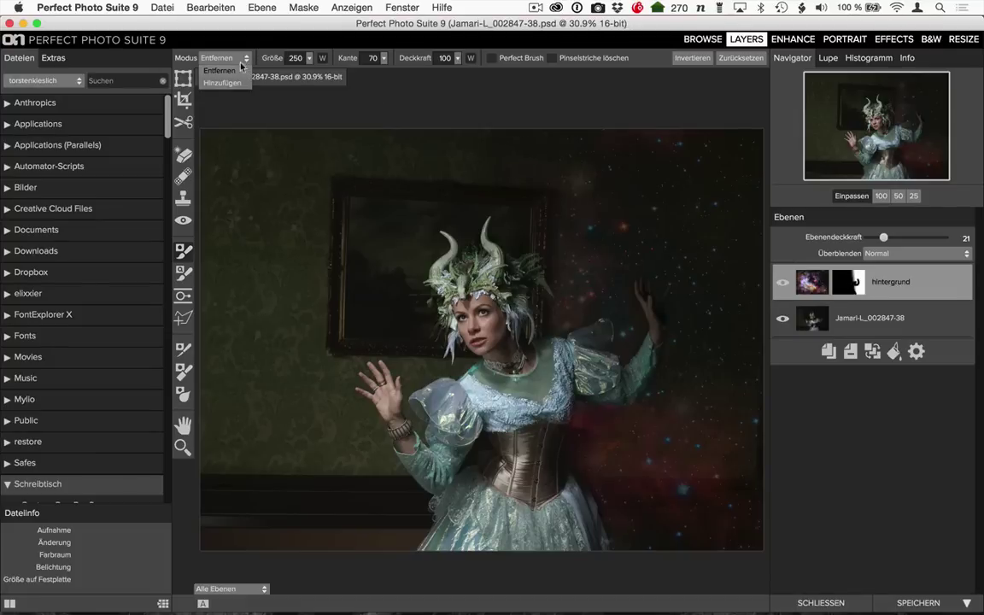
click(241, 85)
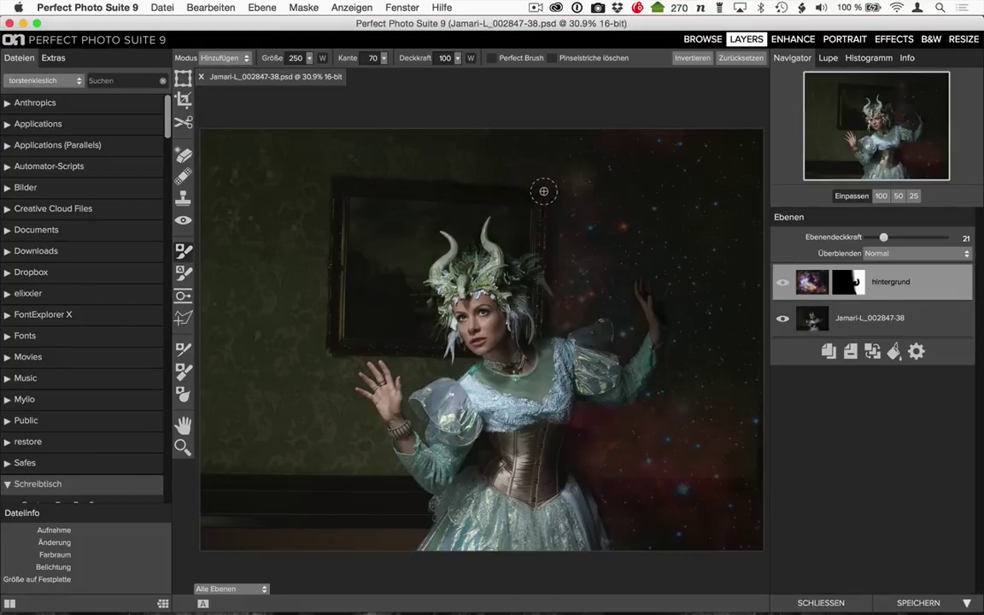
mouse_move(346, 56)
mouse_down()
mouse_move(421, 54)
mouse_move(373, 58)
mouse_up()
drag(271, 57, 275, 55)
drag(271, 56, 215, 53)
Step: Paint stars back into the upper area and raise the nebula layer's opacity to 37
drag(545, 205, 528, 136)
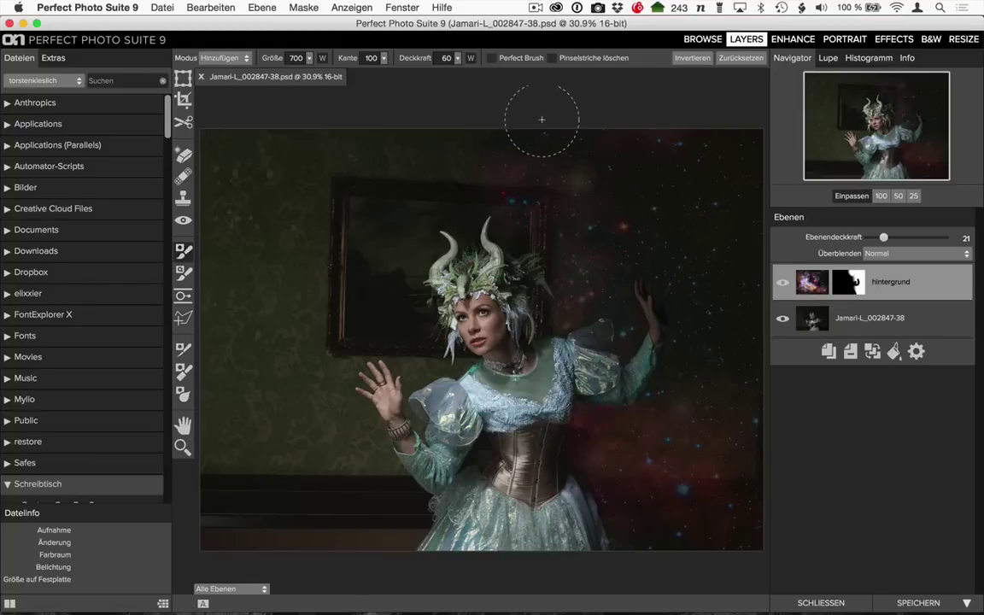
drag(523, 127, 523, 181)
drag(884, 239, 896, 240)
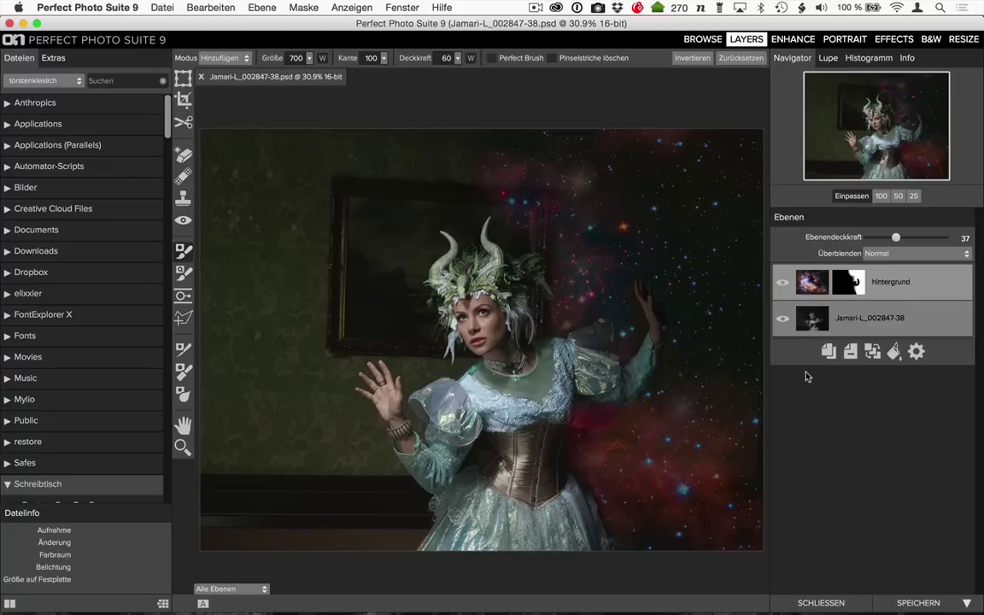
click(807, 327)
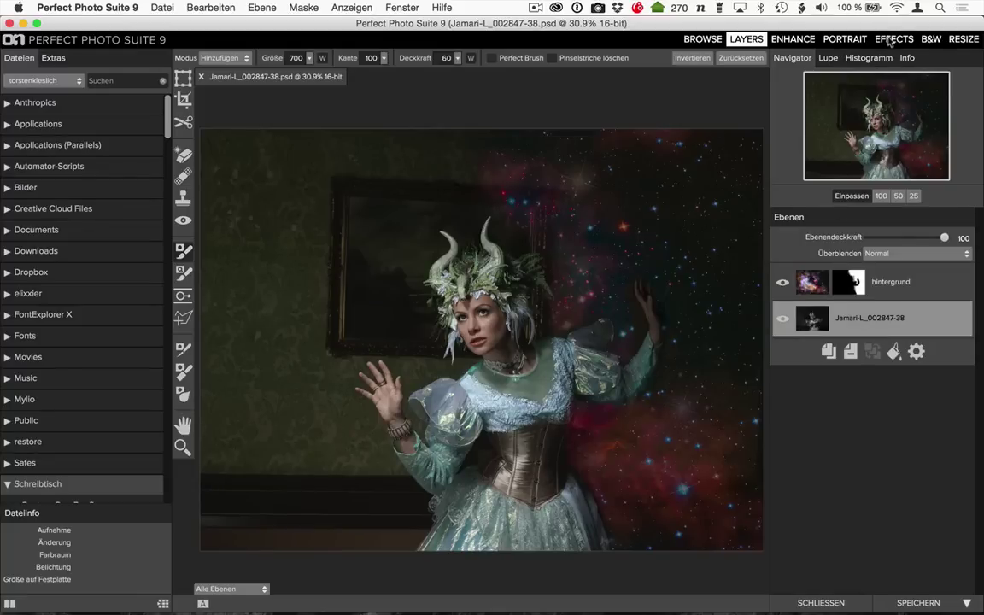
Step: Switch to the Portrait module and pick the woman's detected face
click(840, 40)
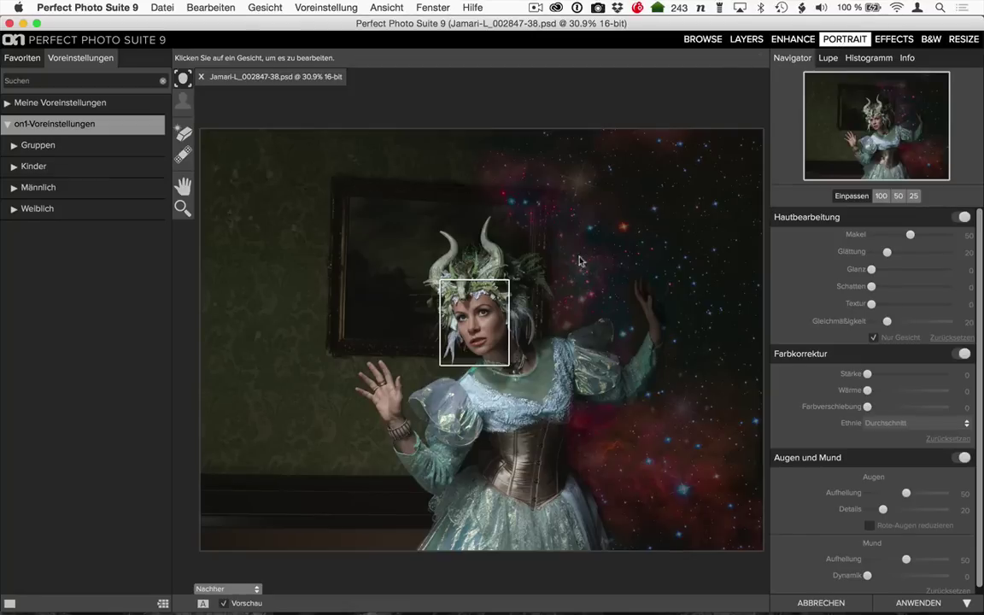
click(482, 343)
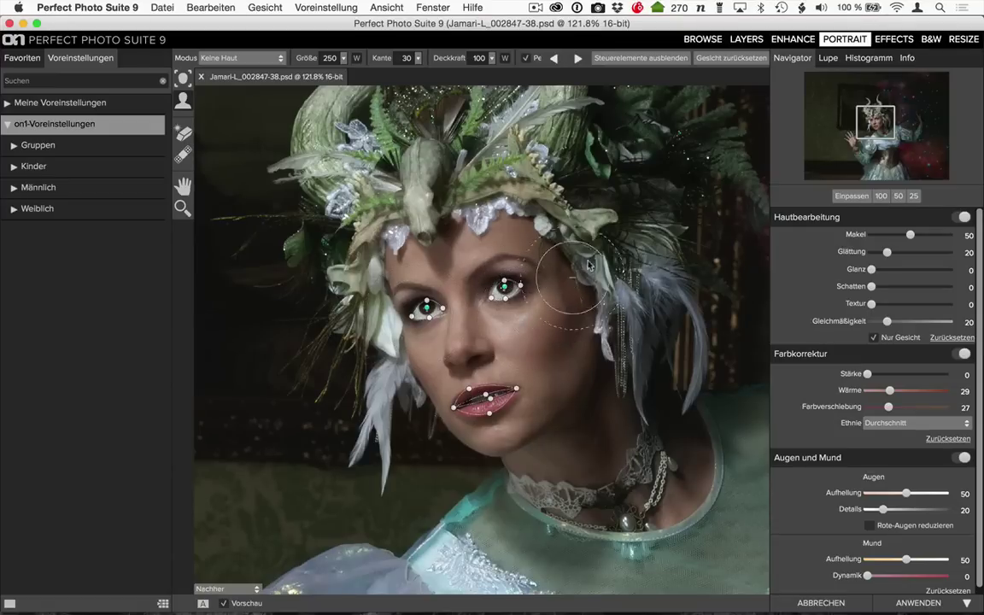
click(634, 65)
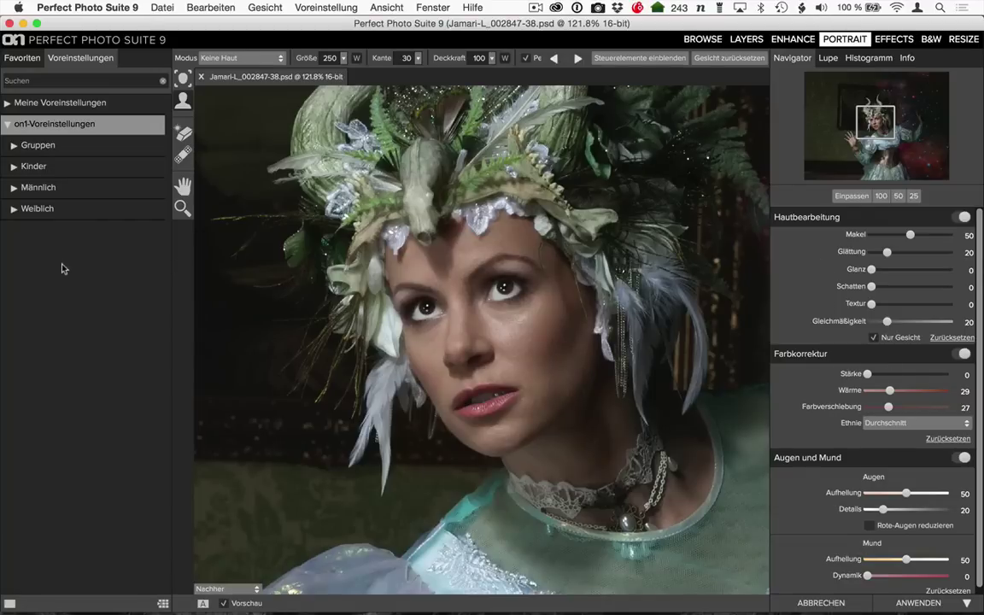
mouse_move(51, 209)
click(14, 213)
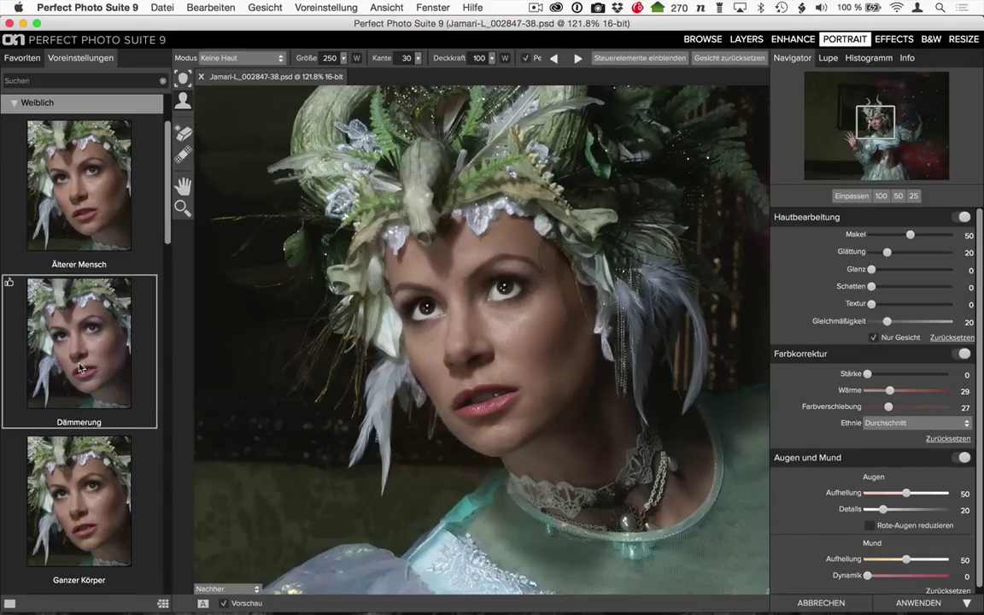
scroll(79, 367, down, 5)
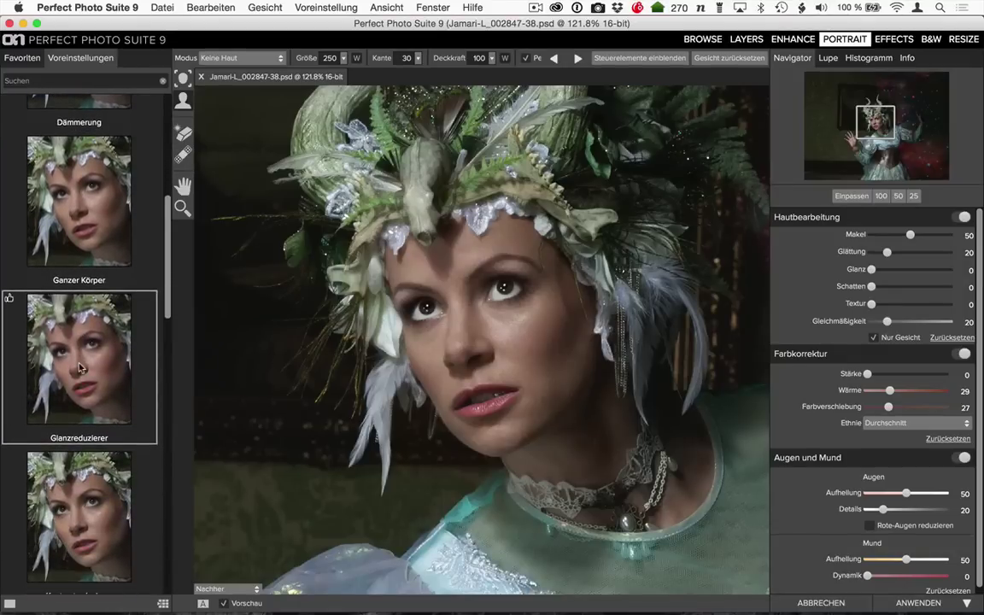
scroll(79, 368, down, 2)
scroll(79, 367, down, 2)
scroll(79, 367, down, 2)
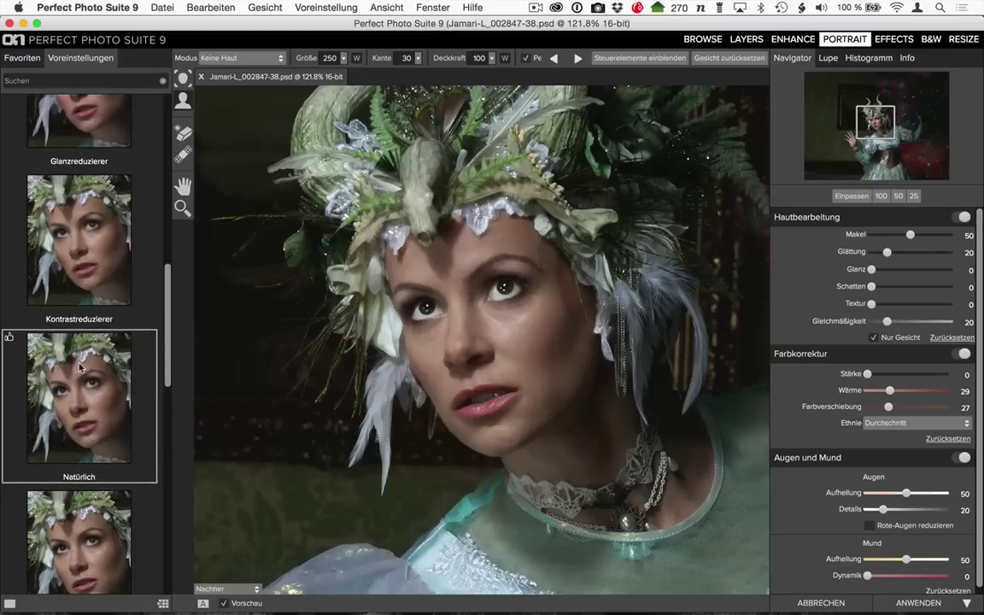
scroll(80, 367, down, 3)
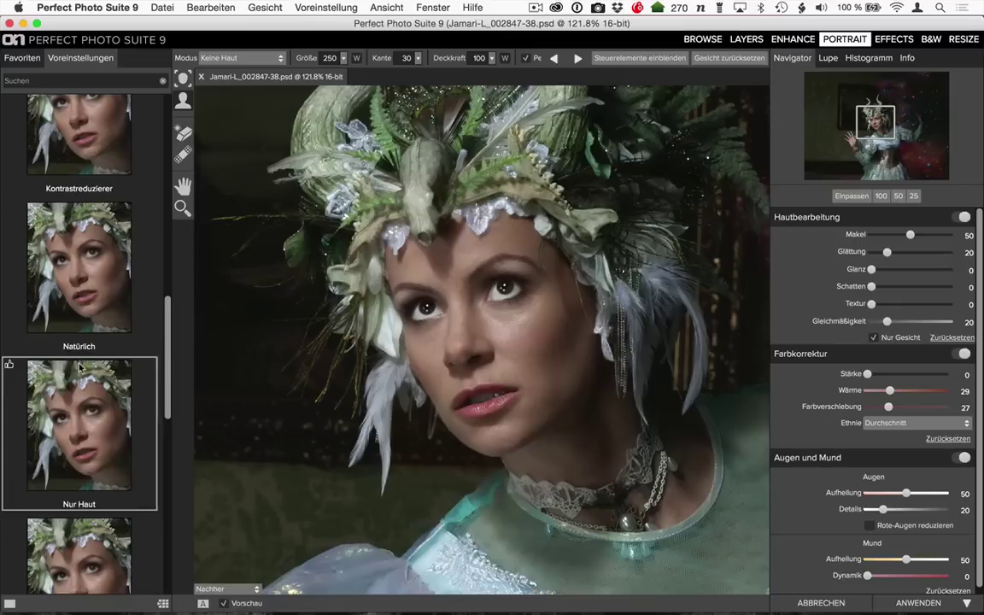
Step: Apply the Natürlich preset and set Gleichmäßigkeit to 31
click(78, 271)
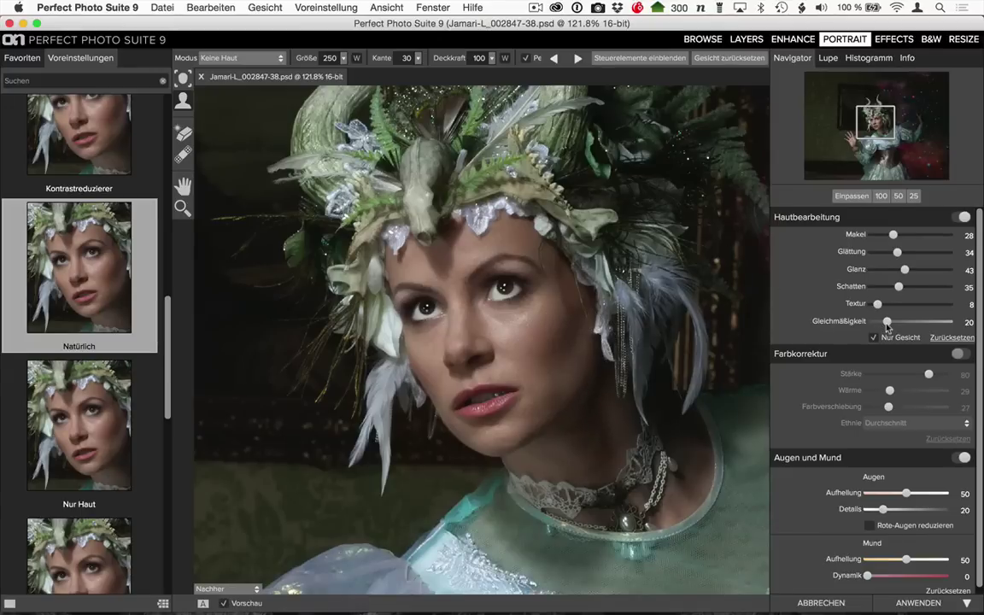
mouse_move(888, 323)
mouse_down()
mouse_move(909, 322)
mouse_move(888, 325)
mouse_up()
drag(901, 323, 896, 323)
drag(897, 323, 896, 324)
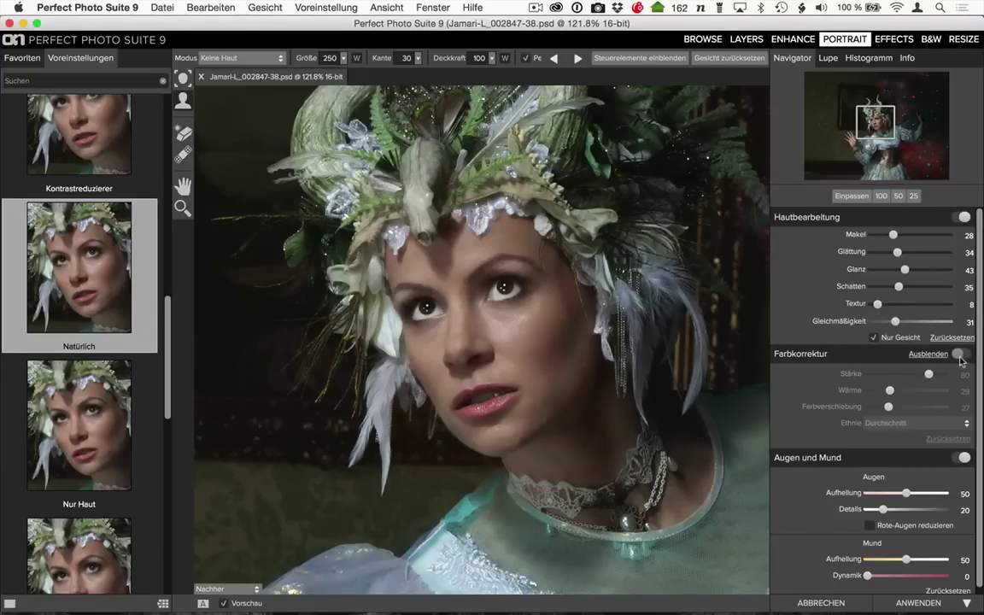
Step: Enable Farbkorrektur with Ethnie Weiß and Wärme lowered to 28
click(960, 354)
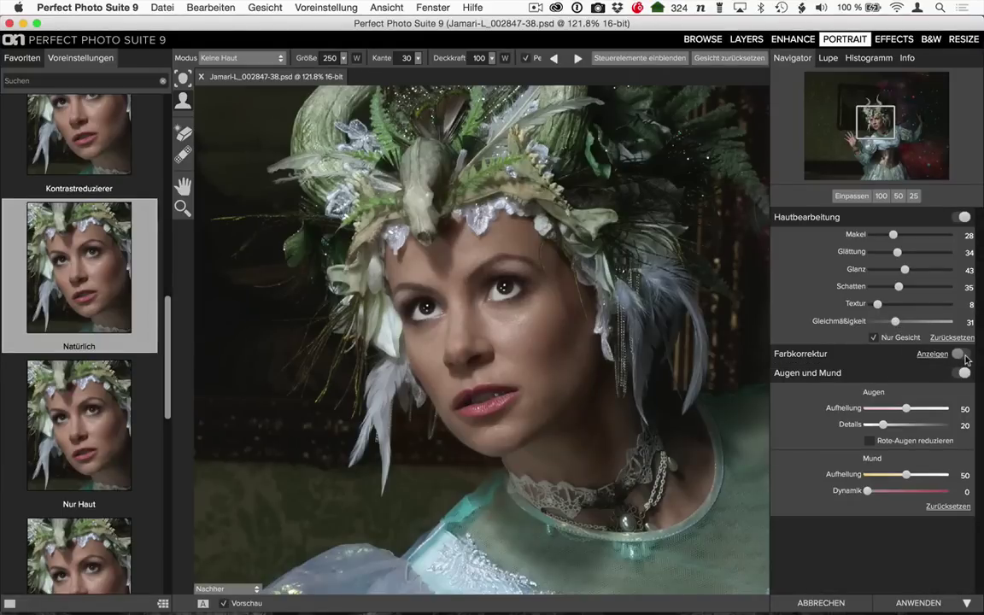
click(949, 359)
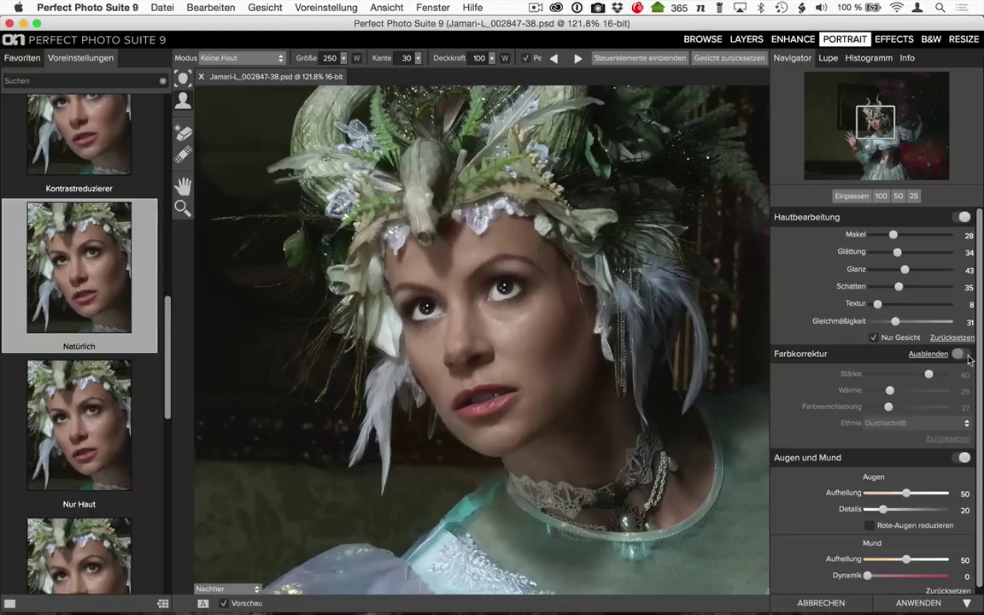
click(957, 357)
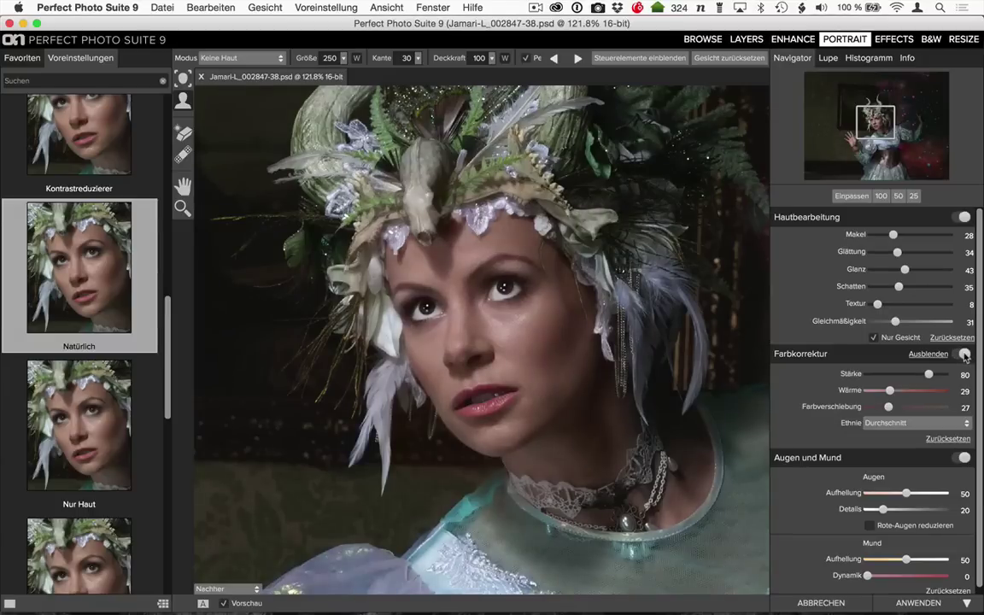
click(915, 423)
click(913, 449)
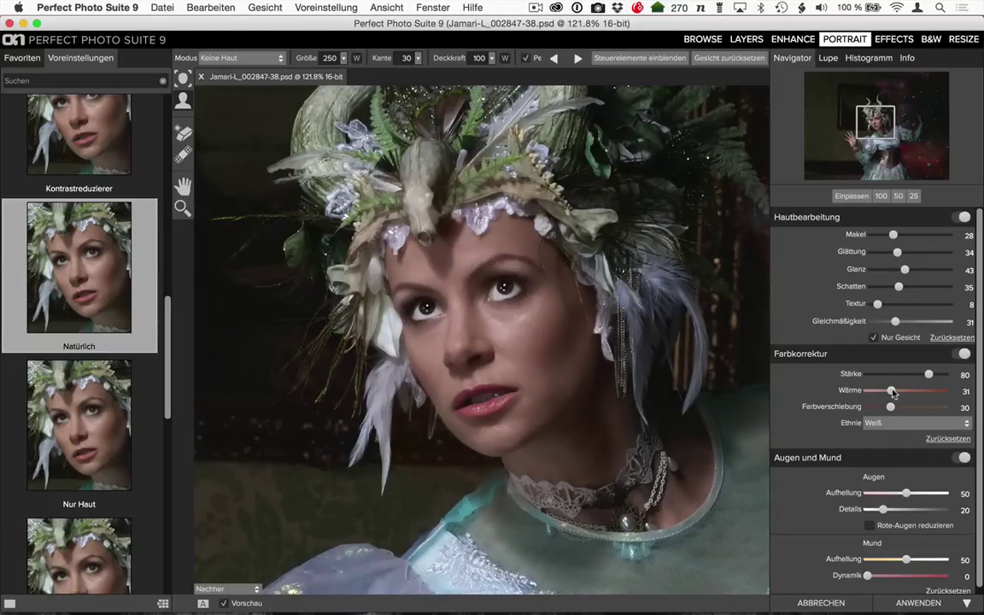
drag(894, 392, 888, 392)
scroll(802, 431, down, 1)
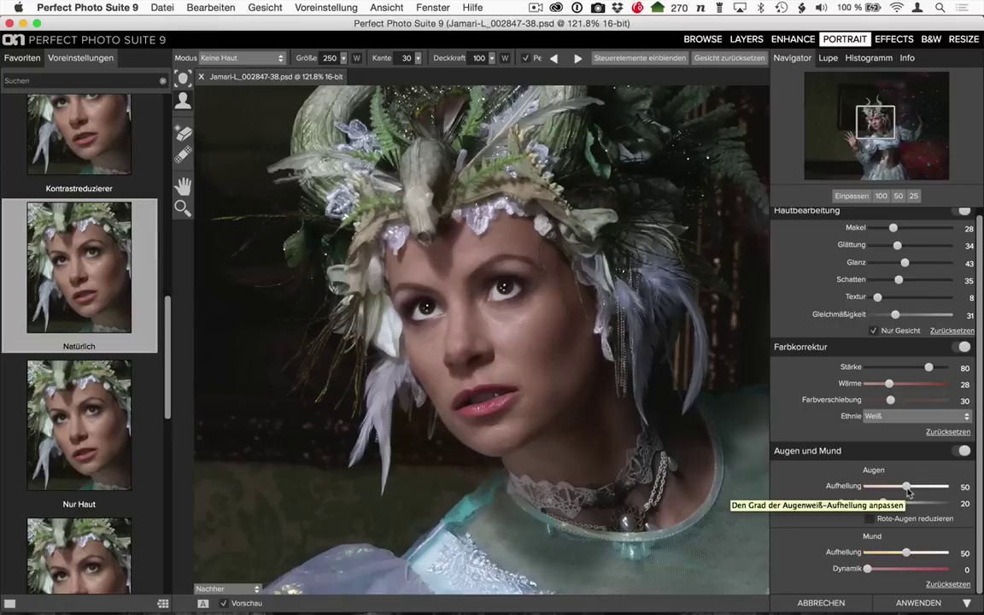
Step: Lower Augen Aufhellung, set iris Details to 45 and Mund Dynamik to 39
drag(907, 487, 884, 487)
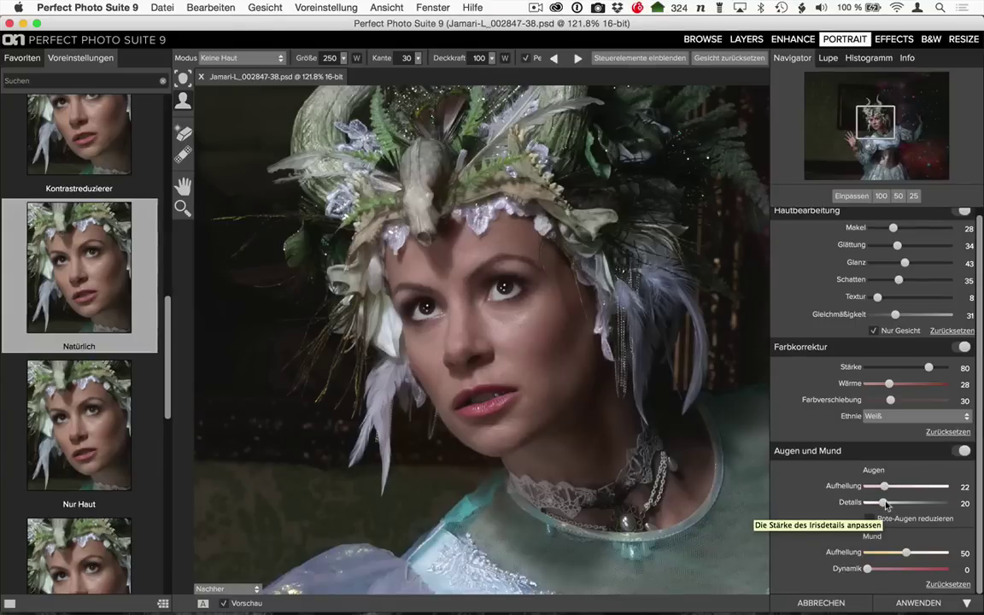
drag(884, 503, 903, 503)
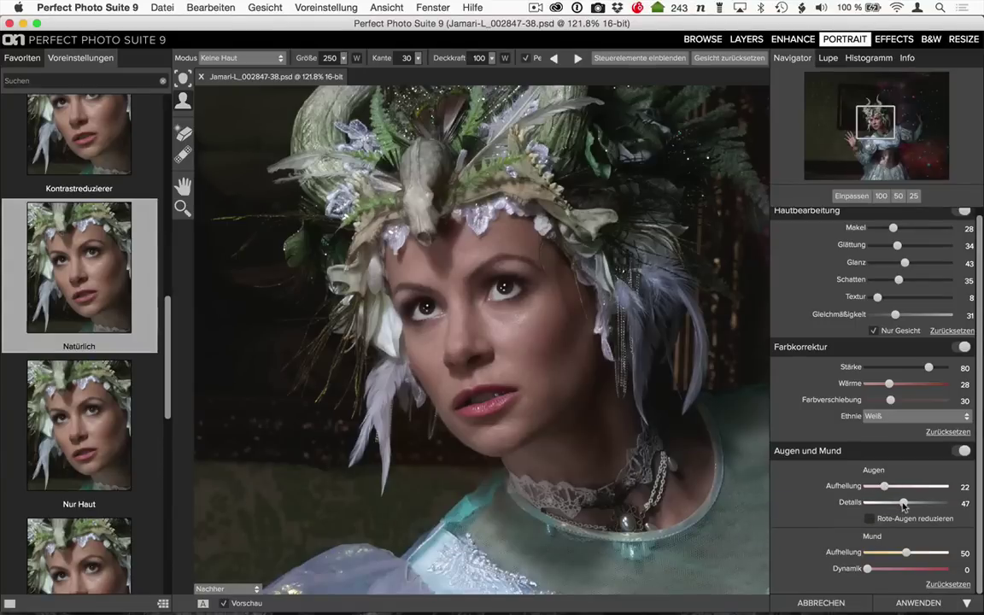
drag(904, 503, 902, 503)
drag(867, 569, 894, 569)
drag(894, 570, 897, 569)
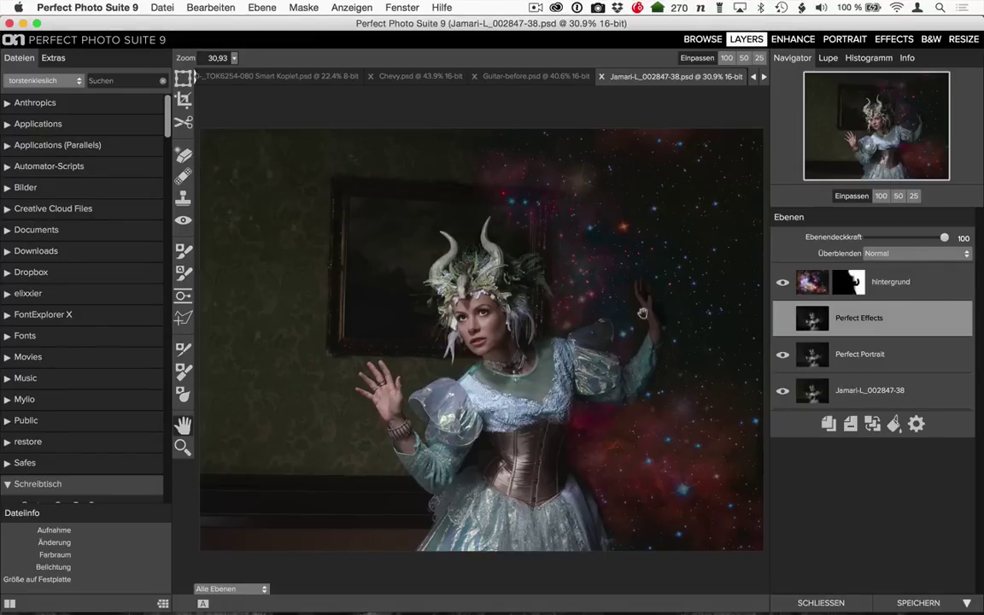
Step: Toggle the Perfect Effects layer visible, hidden to compare, then visible again
click(783, 321)
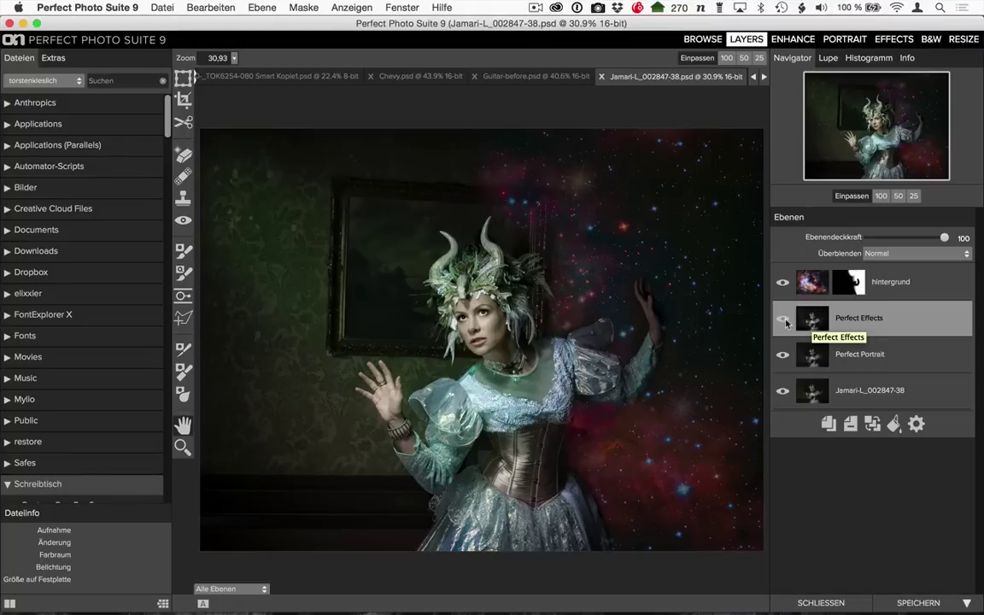
click(784, 321)
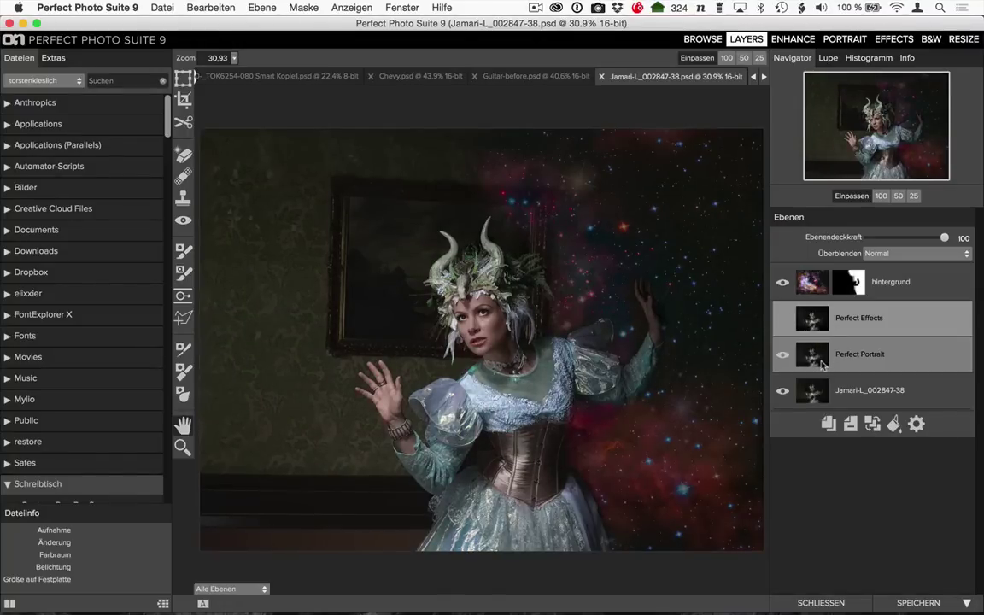
click(783, 319)
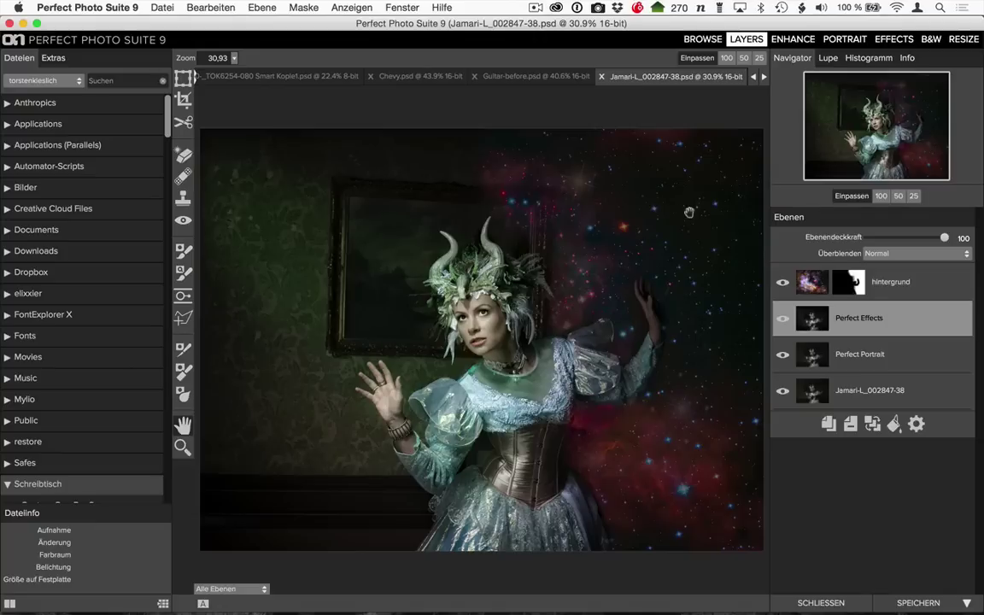
Step: In Browse, select the bar-taps photo _IMG0137.jpg in the onOne Beispiele folder
click(702, 39)
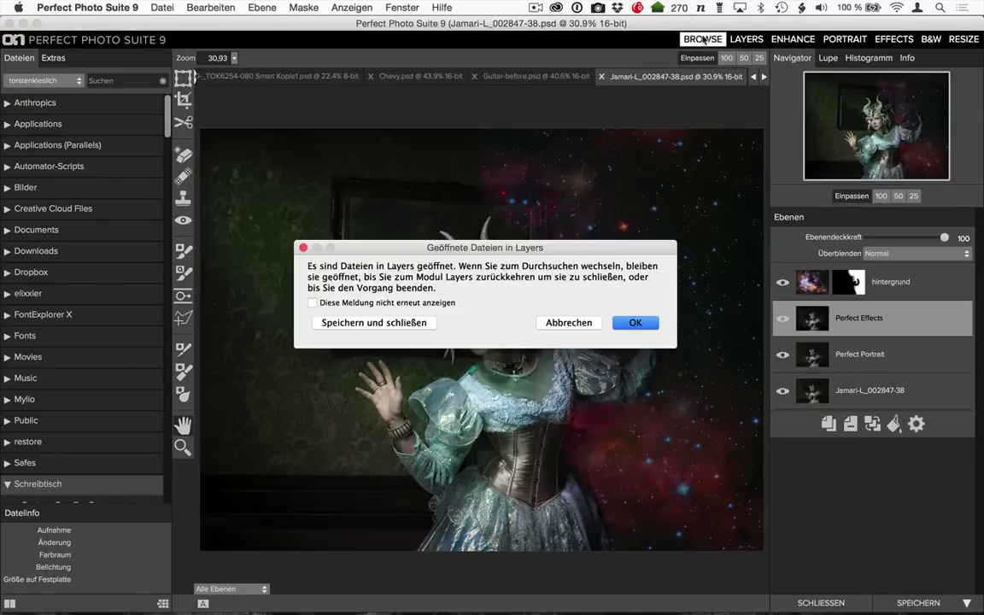
click(634, 324)
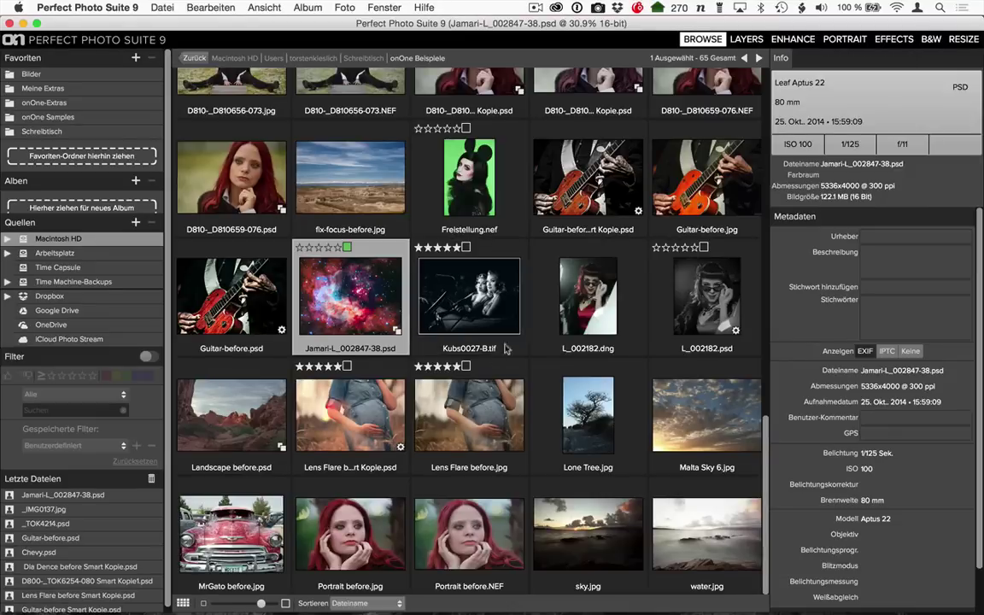
scroll(493, 368, up, 5)
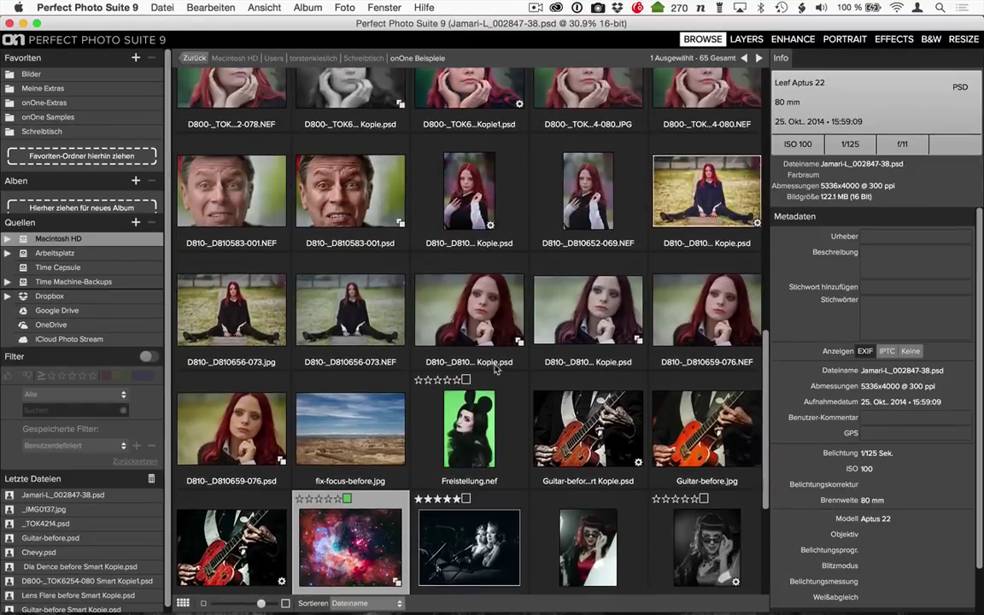
scroll(494, 368, up, 6)
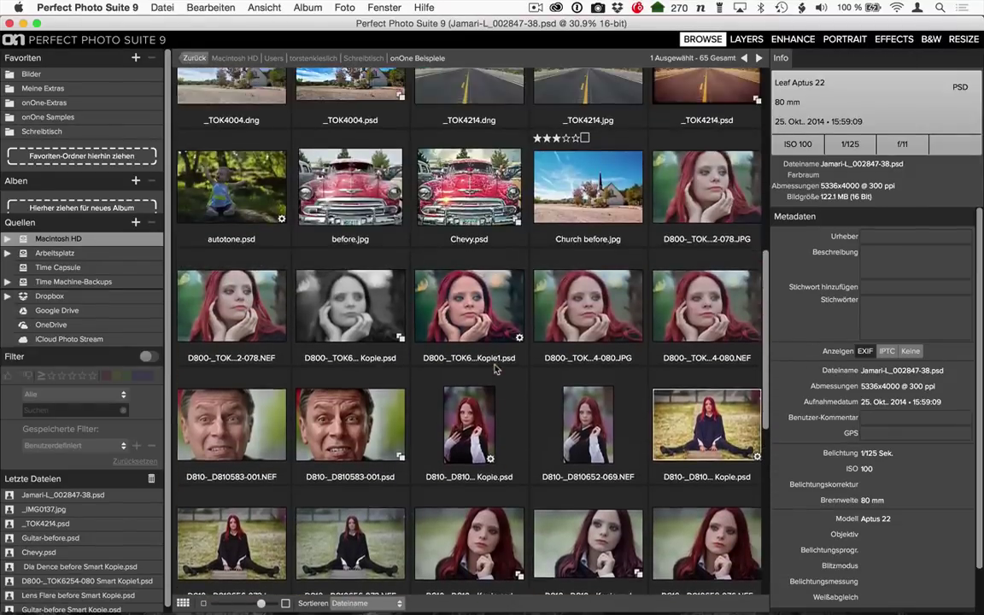
scroll(494, 369, up, 5)
scroll(495, 369, up, 1)
click(233, 296)
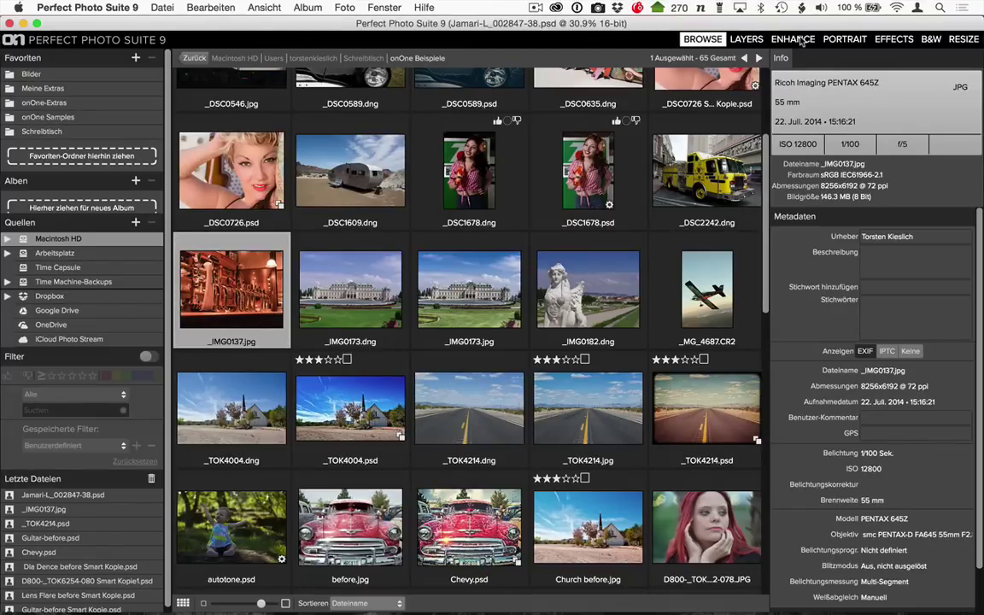
Step: Open _IMG0137.jpg in Enhance as the editable copy _IMG0137 Smart Kopie.psd
click(792, 39)
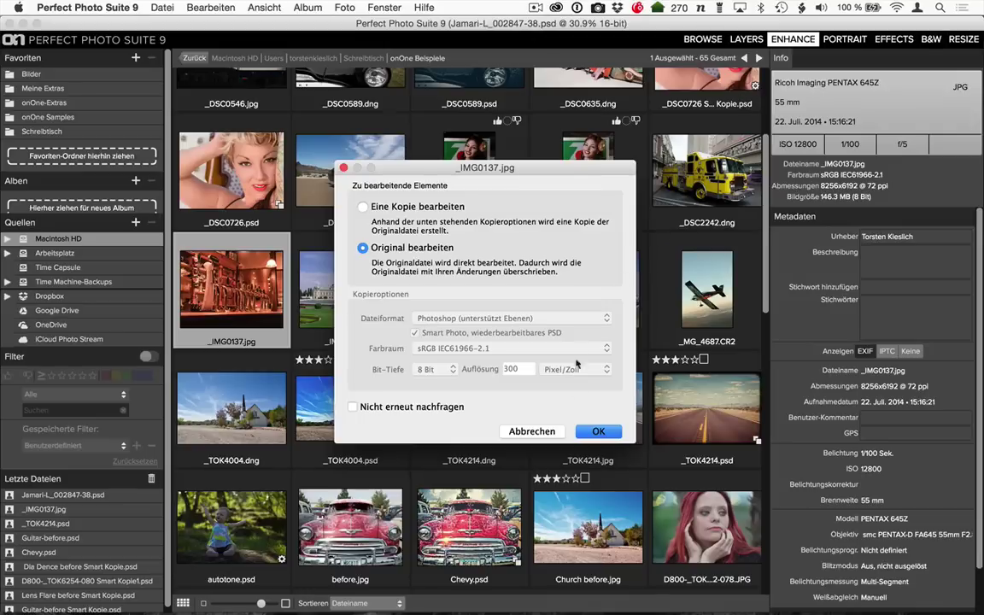
click(439, 207)
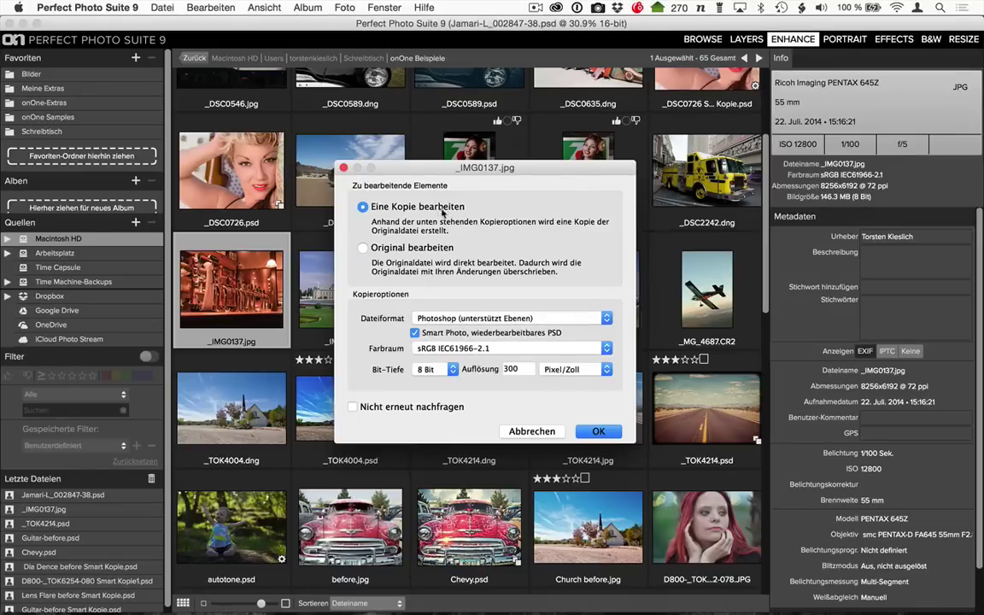
click(599, 432)
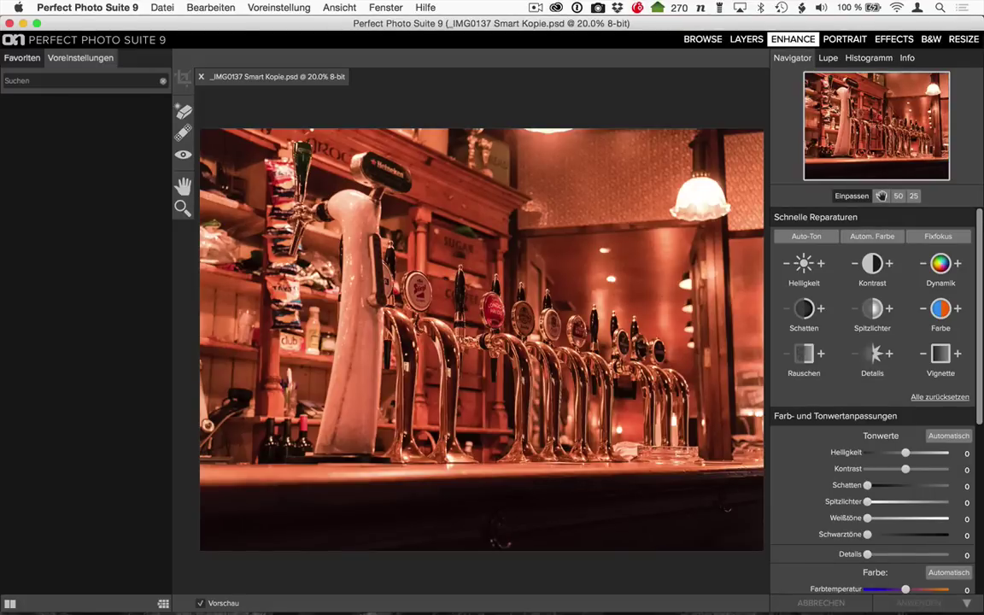
Step: View the bar-taps photo at 100% and bring up the Rauschreduzierung settings
click(882, 196)
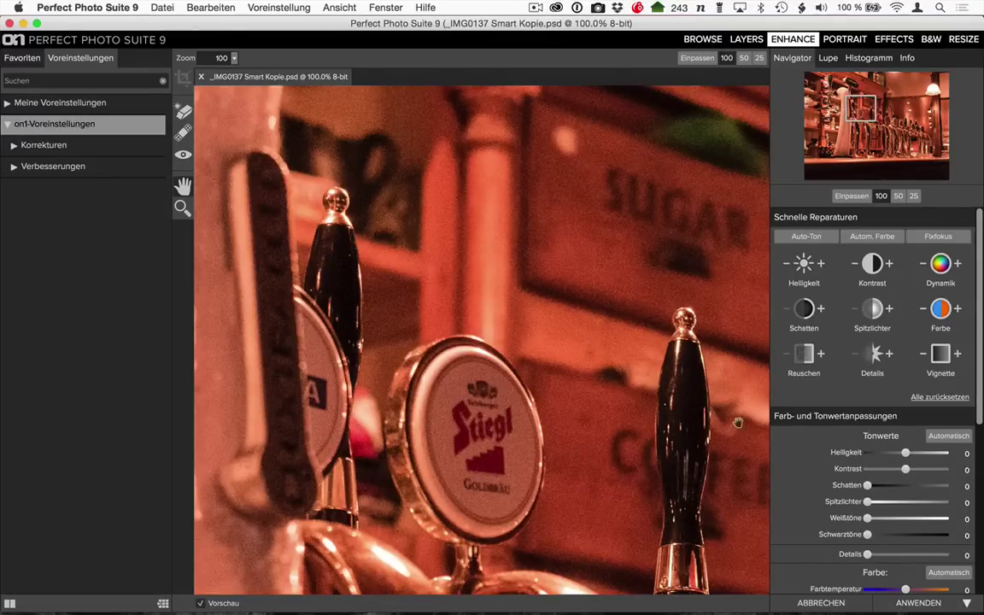
scroll(787, 463, down, 5)
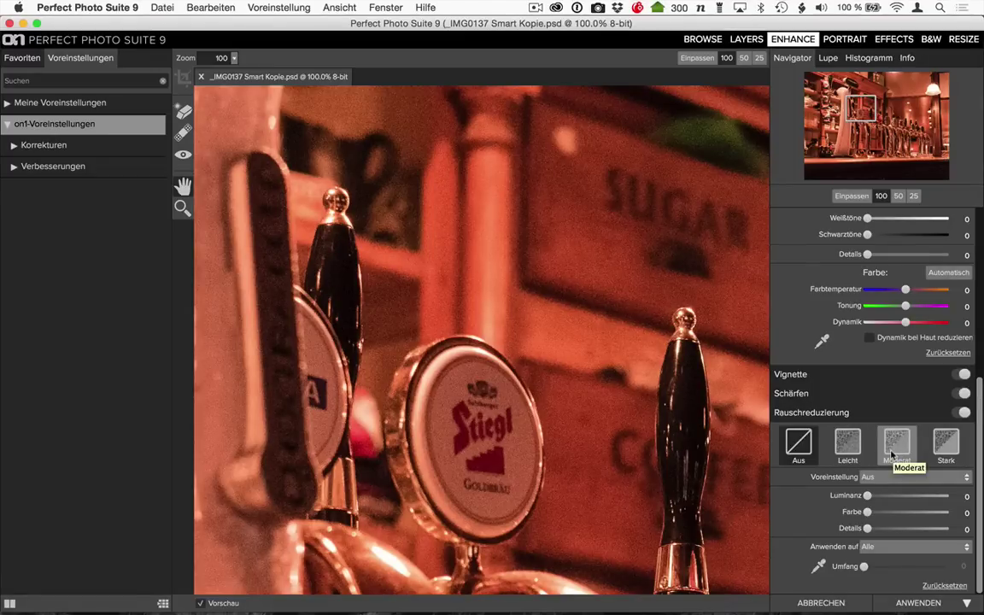
Step: Apply the Stark noise-reduction preset, tuned to Luminanz 77, Farbe 84, Details 37, then fit the view
click(892, 454)
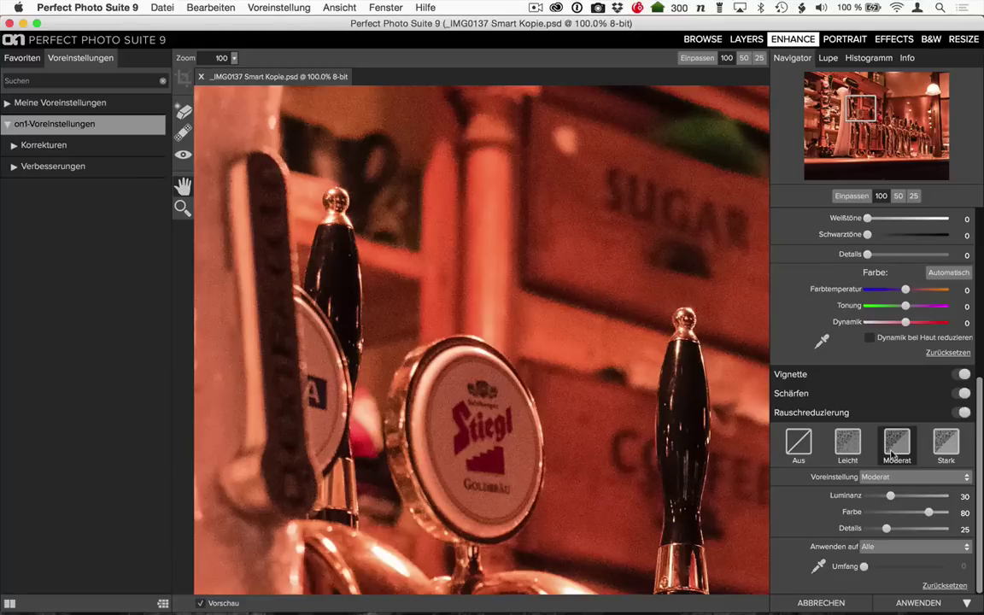
click(945, 437)
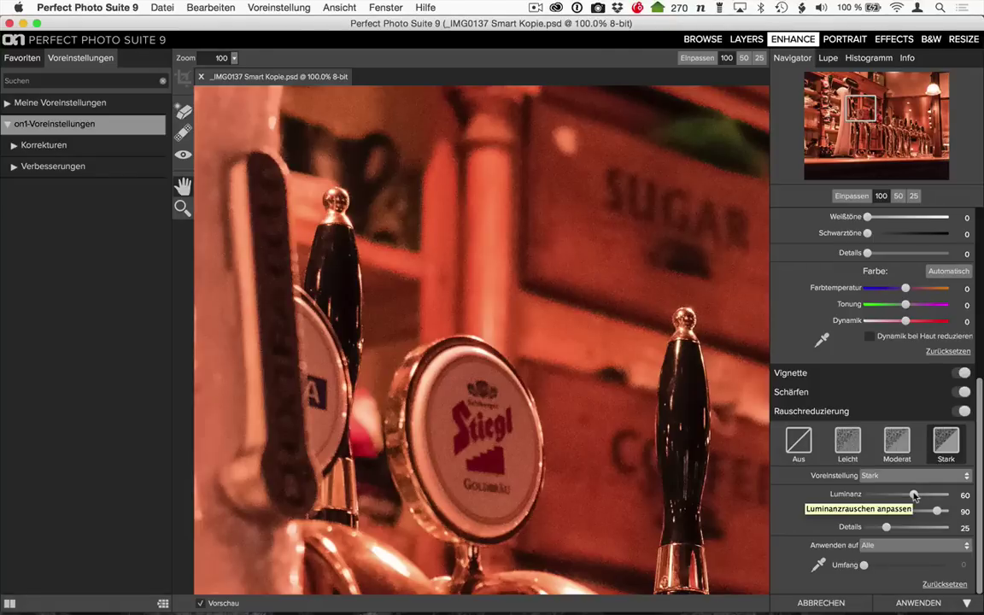
mouse_move(913, 495)
mouse_down()
mouse_move(922, 496)
mouse_move(905, 495)
mouse_up()
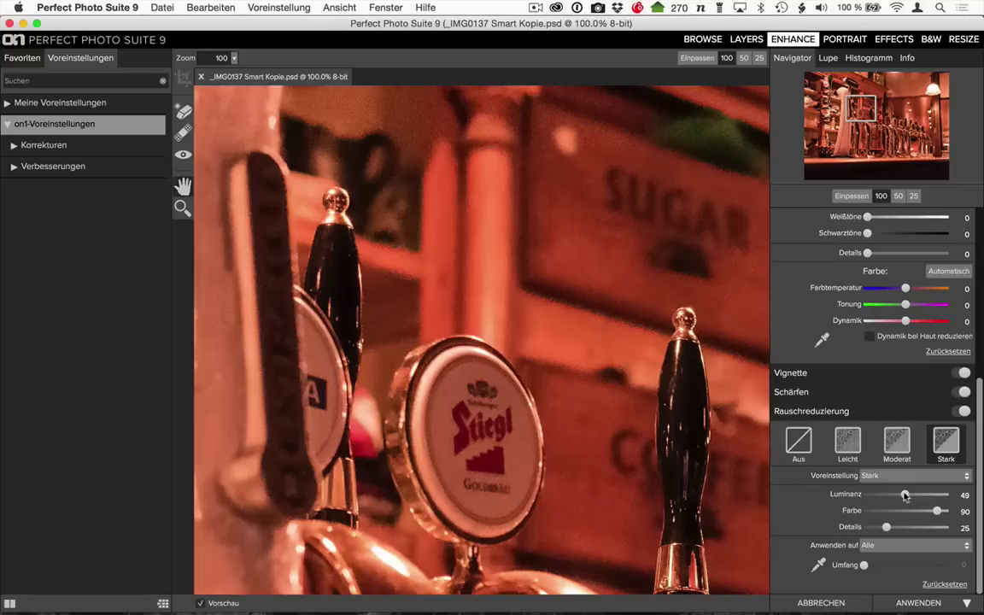
drag(938, 510, 917, 494)
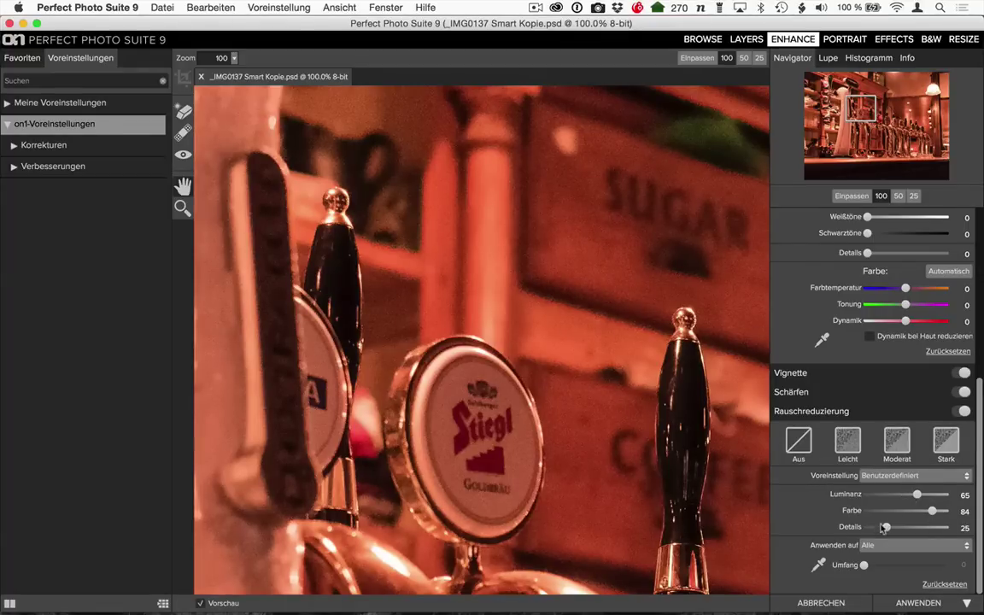
drag(884, 528, 898, 527)
key(super+0)
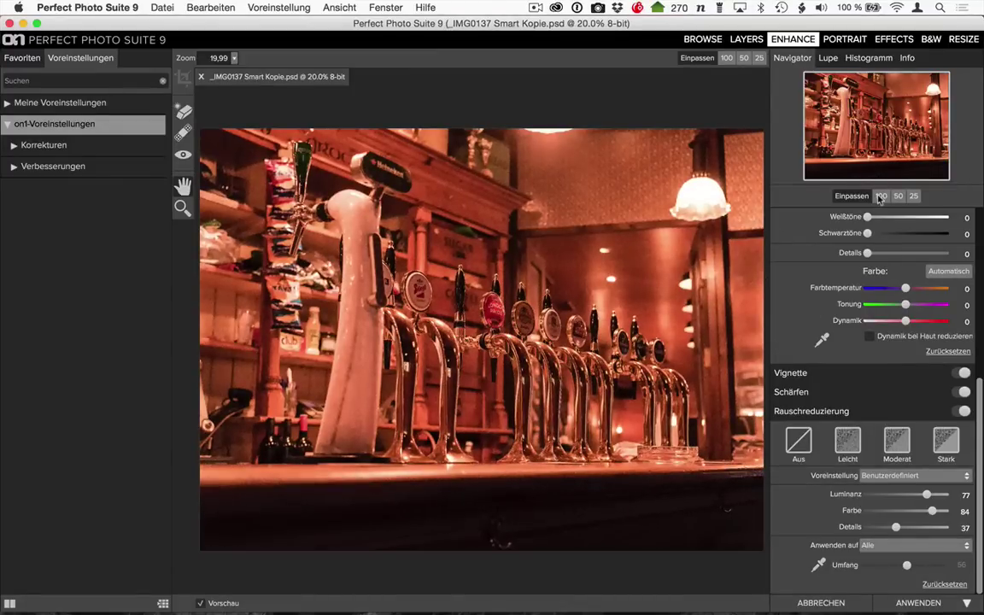
Step: At 100% on the tap badges, retune noise reduction to Luminanz 81, Farbe 65, Details 13, then fit
click(880, 196)
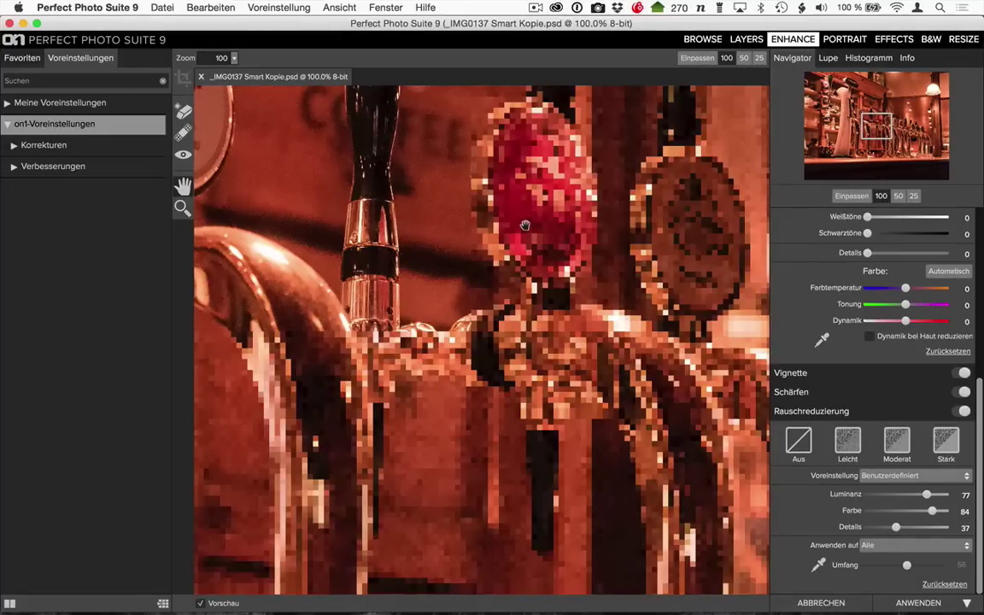
drag(525, 225, 550, 454)
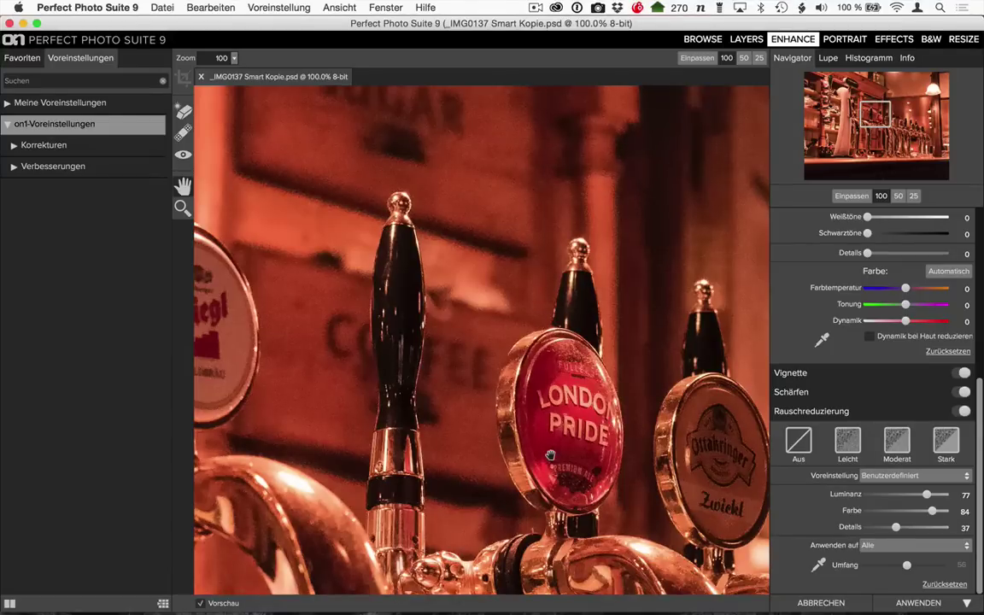
drag(932, 511, 926, 511)
drag(895, 527, 878, 530)
drag(927, 511, 917, 512)
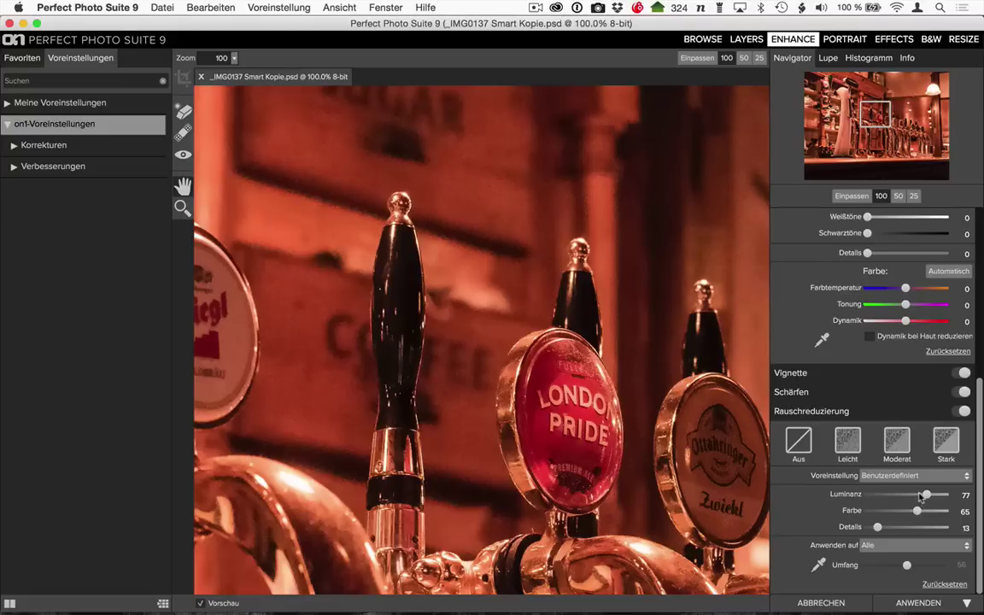
drag(926, 498, 930, 496)
click(696, 58)
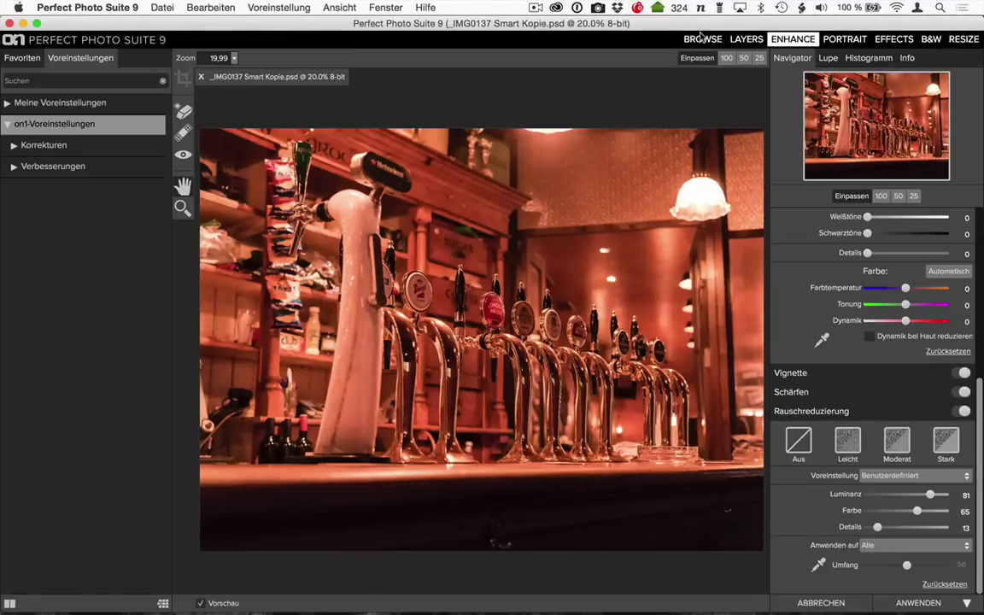
Step: Show the pin-up L_002182.psd in B&W and toggle Vorschau to compare with the colour original
click(702, 40)
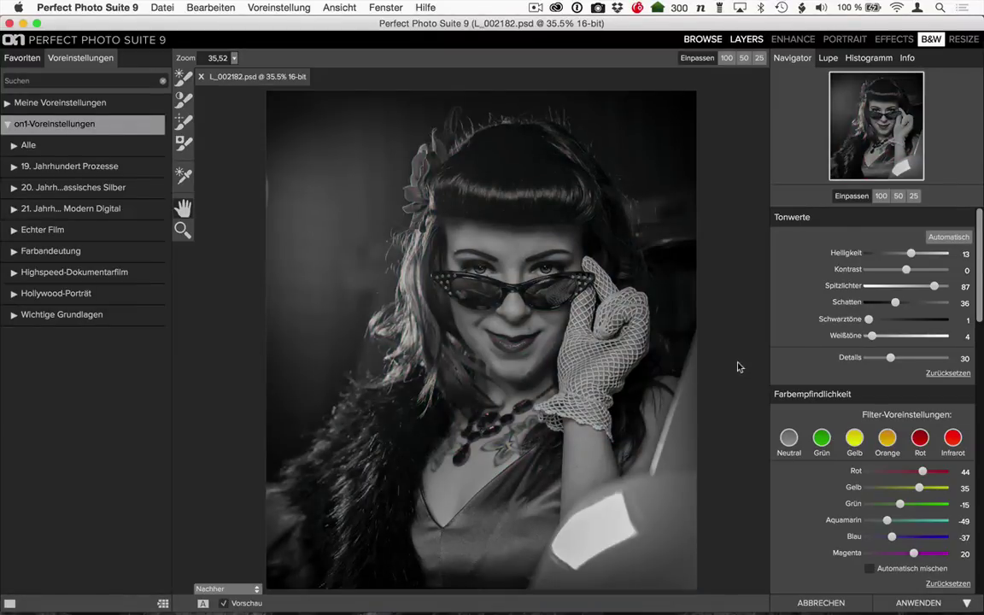
click(224, 602)
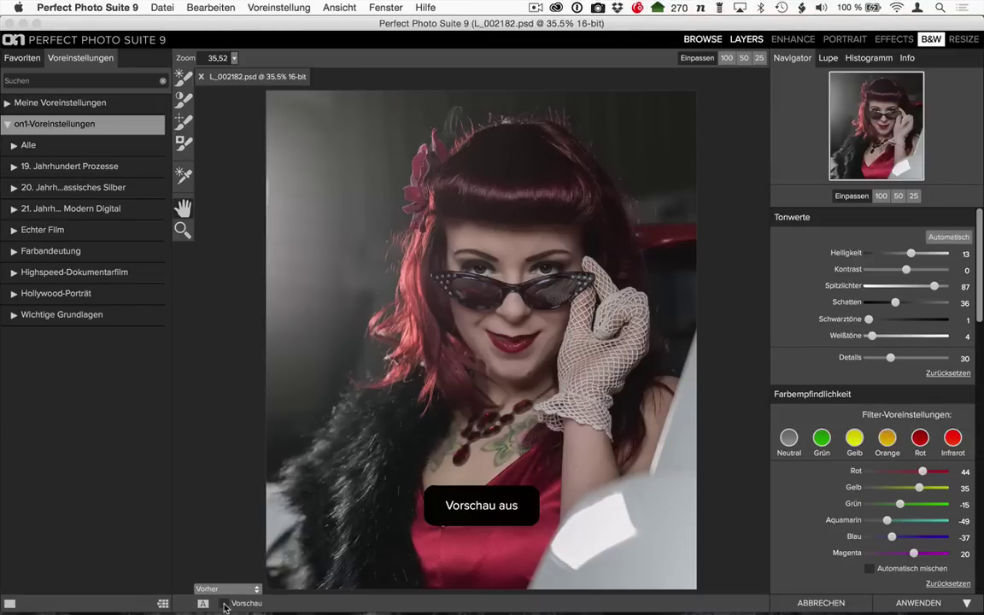
click(225, 604)
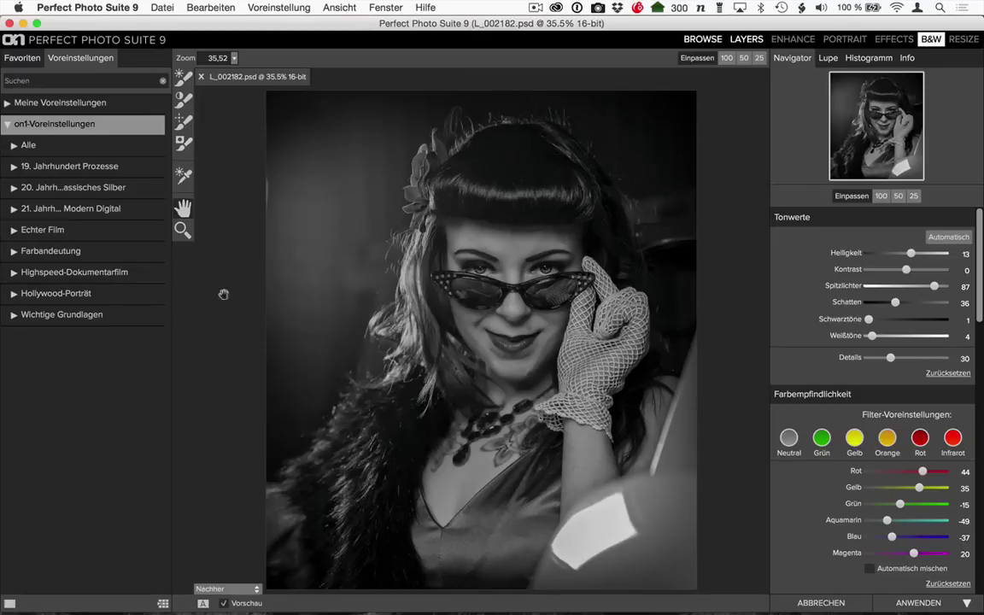
Step: Apply the Dunkler Wald preset from the 21. Jahrh... Modern Digital category to the portrait
click(14, 211)
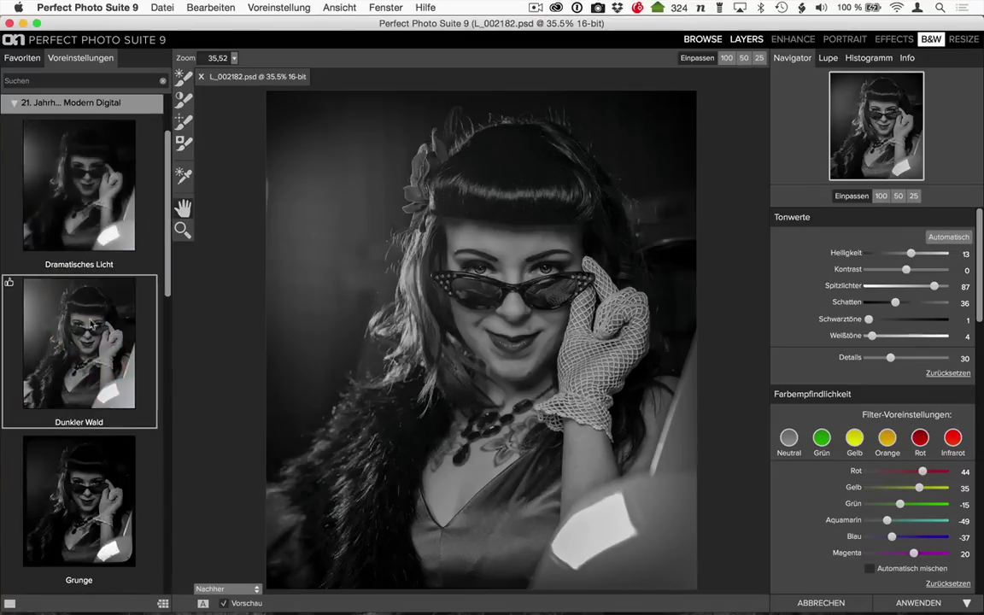
scroll(90, 344, down, 1)
scroll(91, 343, down, 3)
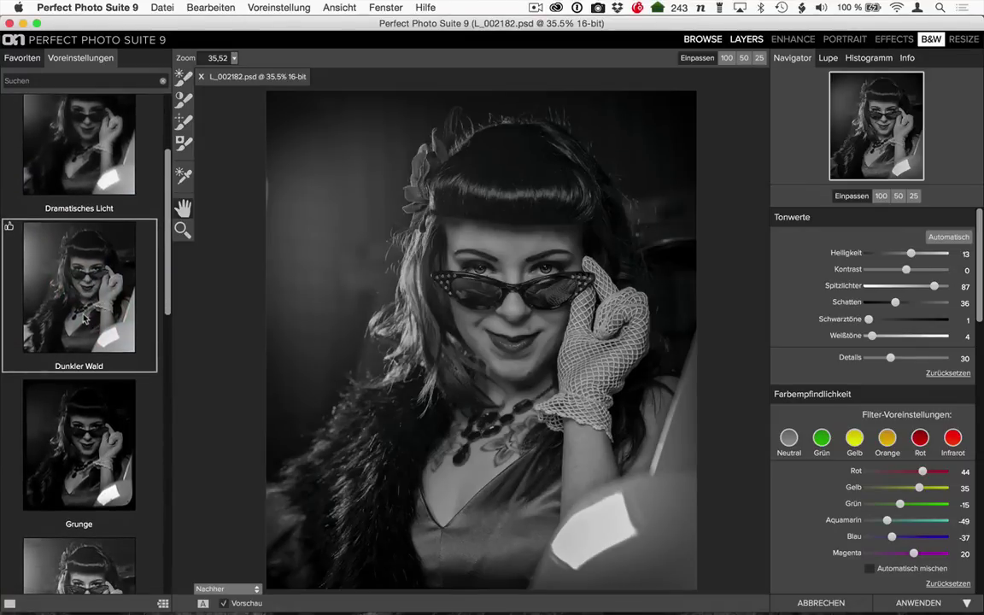
scroll(96, 398, down, 2)
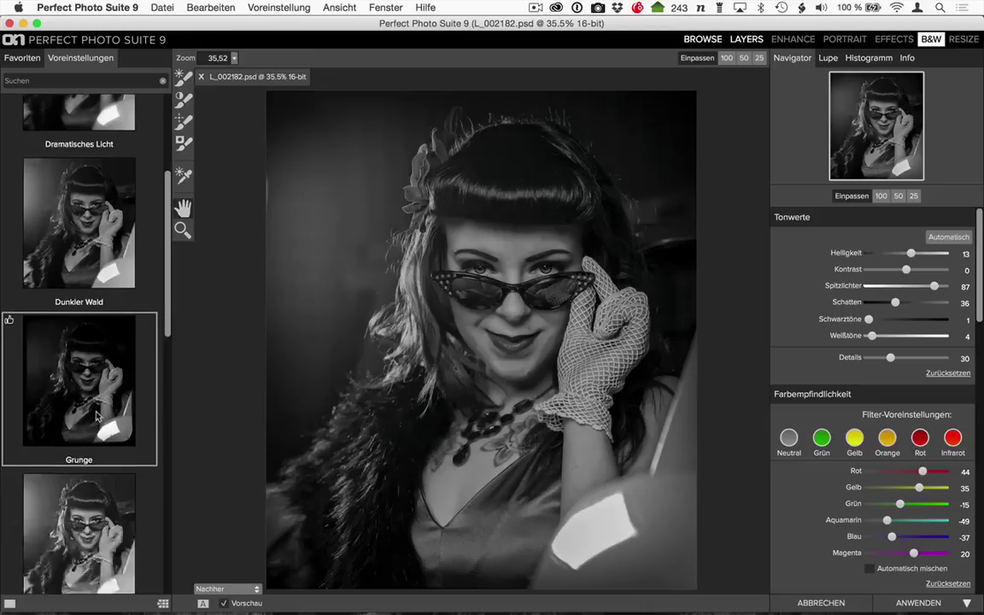
scroll(97, 410, down, 4)
scroll(96, 416, down, 4)
scroll(97, 416, down, 2)
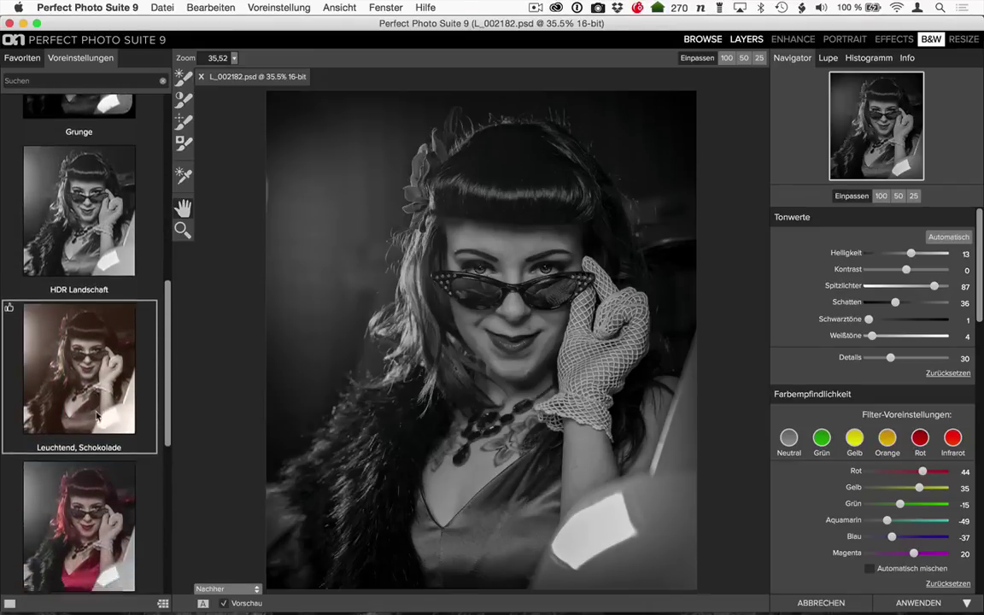
scroll(97, 416, down, 3)
scroll(97, 415, down, 1)
scroll(96, 416, down, 5)
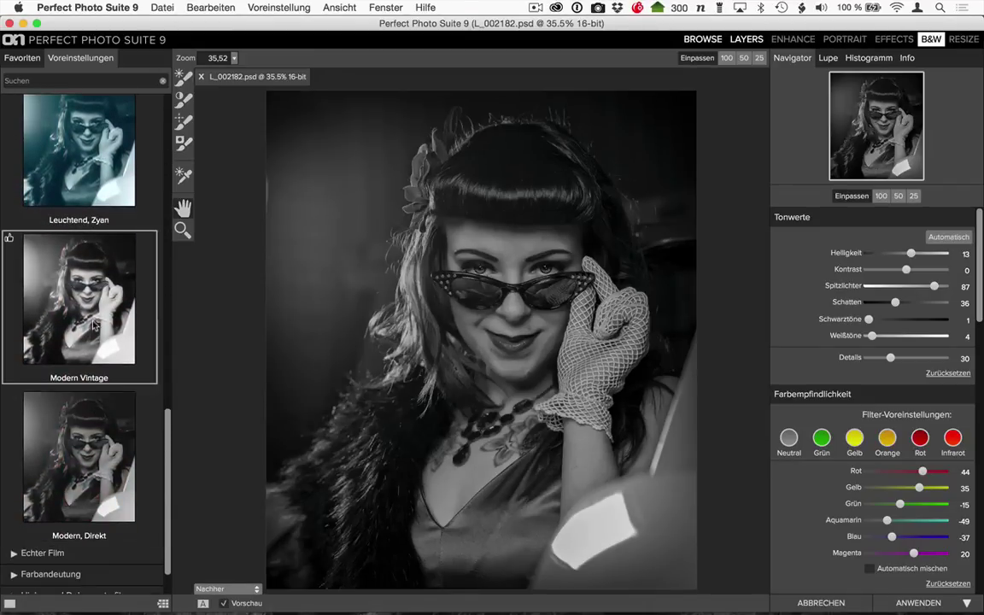
scroll(96, 291, up, 1)
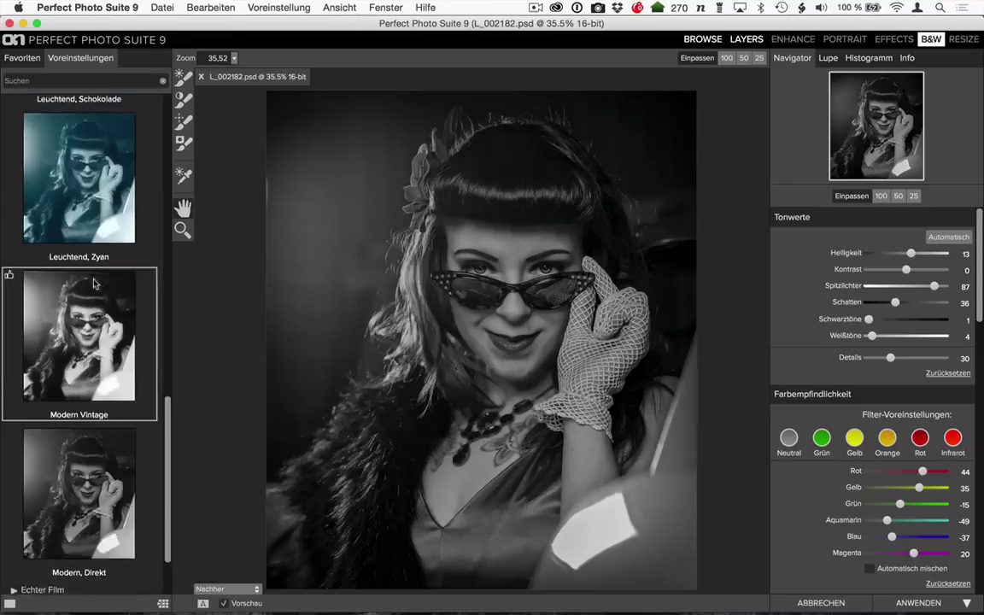
scroll(96, 284, up, 10)
scroll(96, 284, up, 14)
scroll(96, 285, up, 1)
scroll(94, 299, down, 5)
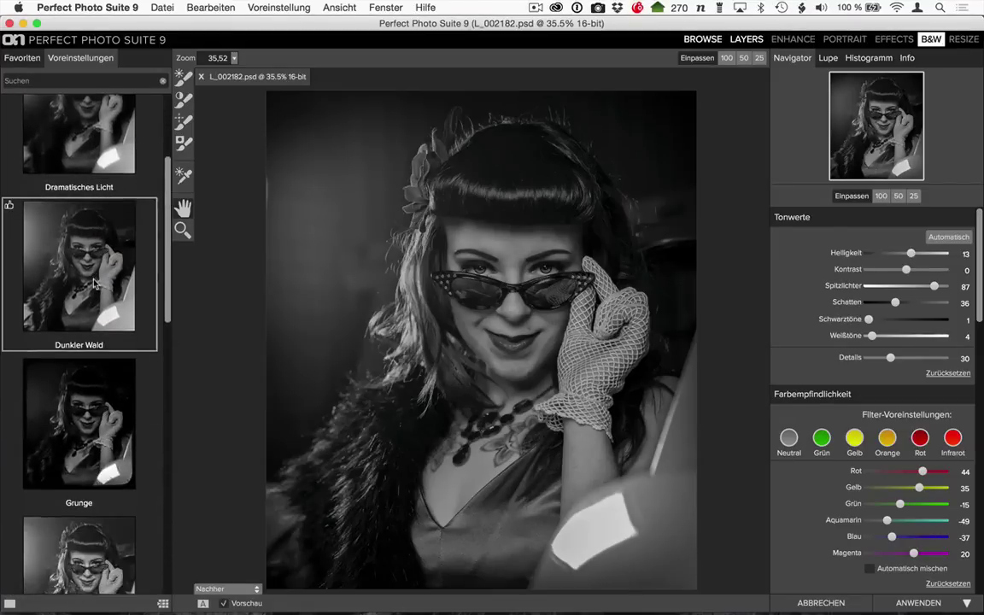
scroll(93, 309, down, 1)
click(92, 309)
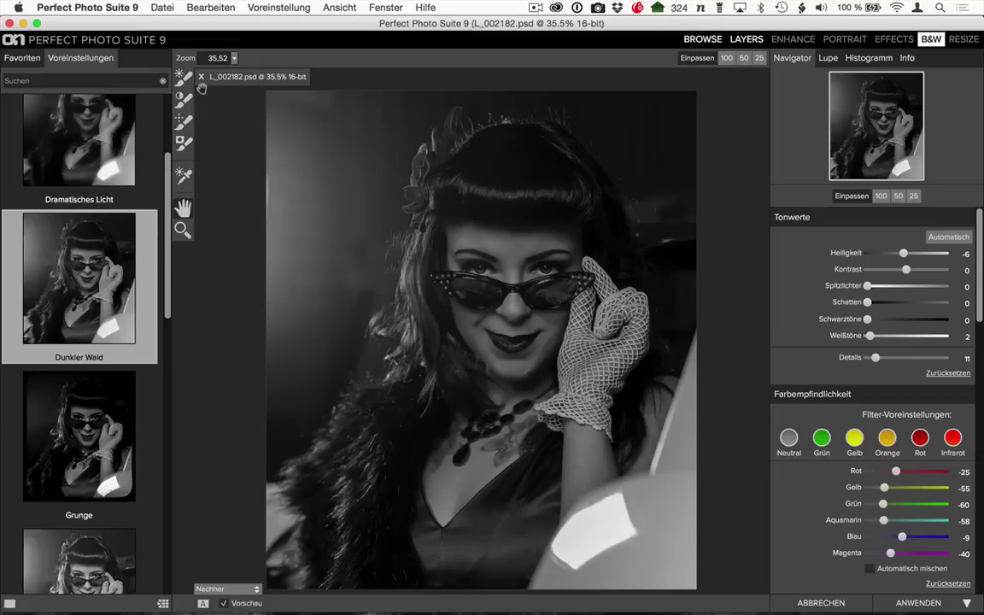
Step: Undo Dunkler Wald and review Farbempfindlichkeit: Rot 44, Gelb 35, Grün -15
click(199, 7)
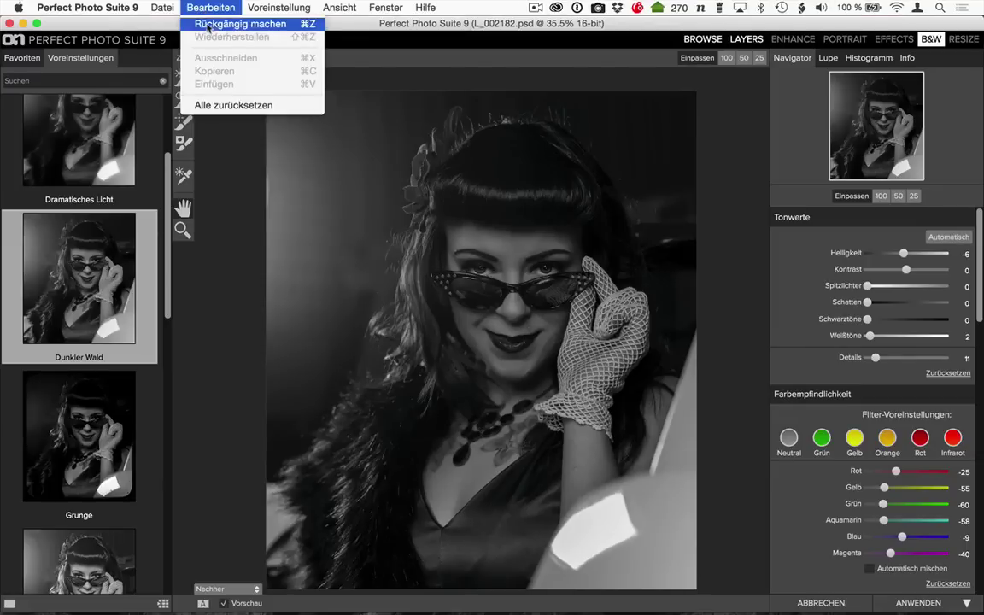
click(242, 22)
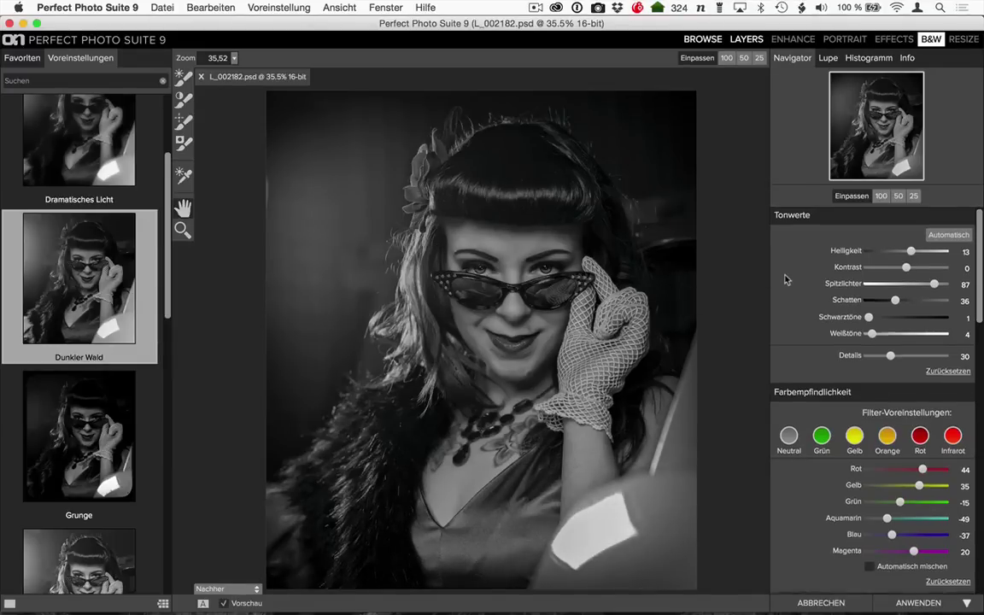
scroll(786, 277, down, 1)
scroll(786, 279, up, 1)
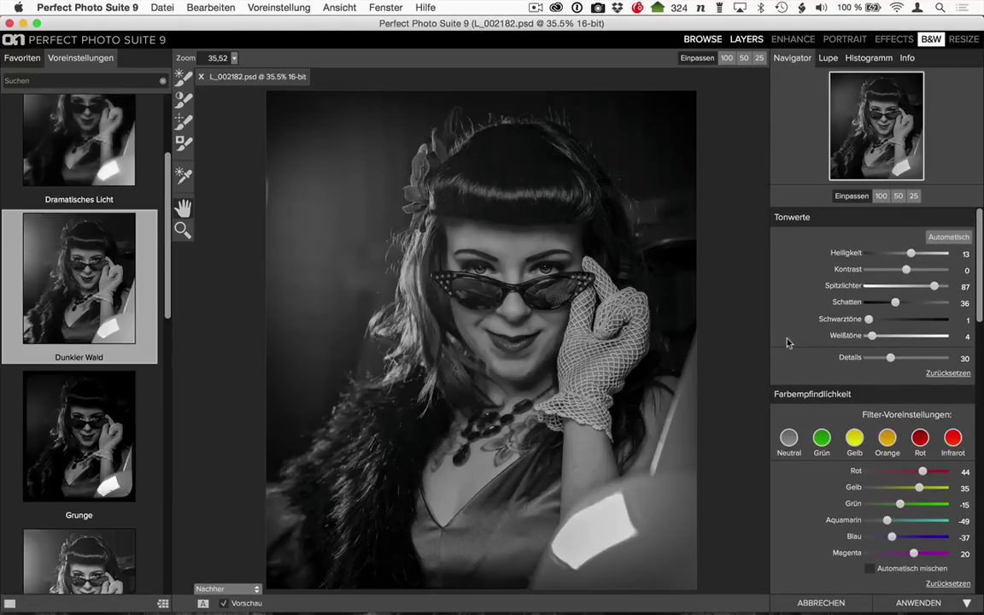
scroll(788, 343, down, 2)
scroll(787, 342, down, 2)
scroll(787, 342, down, 1)
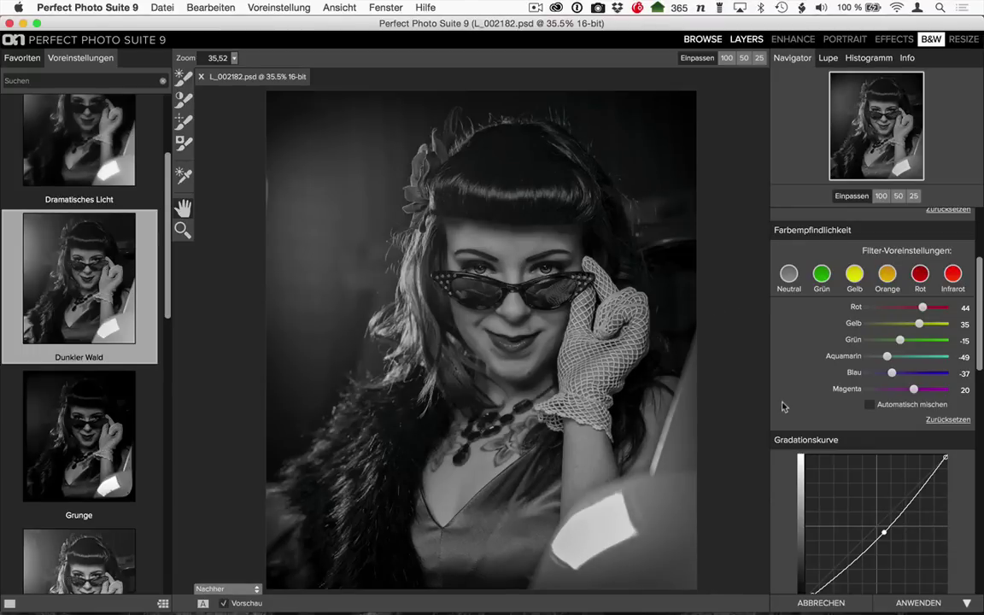
scroll(780, 406, down, 3)
scroll(779, 411, down, 2)
scroll(771, 442, down, 3)
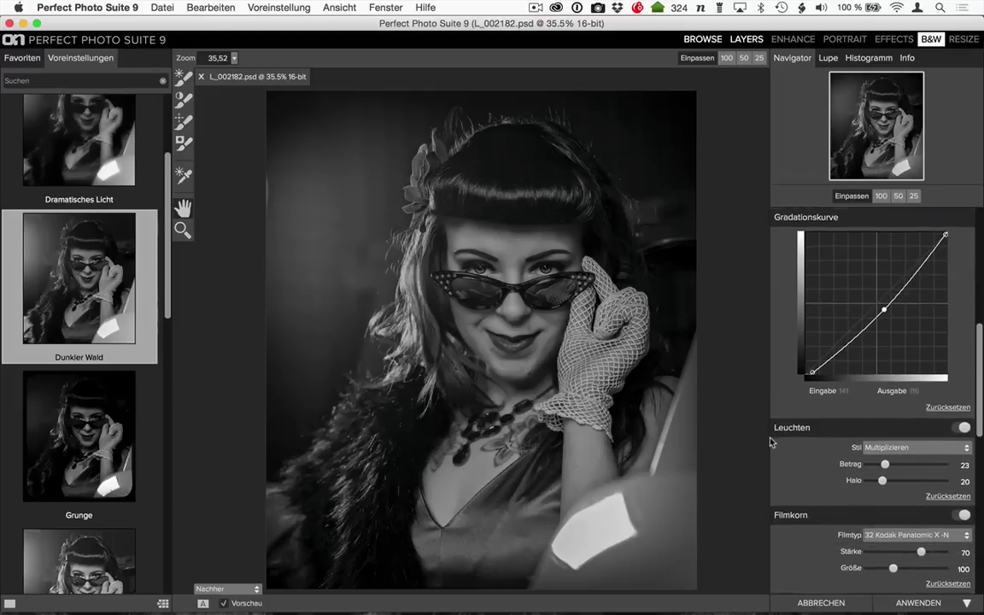
scroll(771, 441, down, 2)
scroll(771, 441, down, 1)
scroll(771, 441, down, 3)
scroll(772, 442, down, 1)
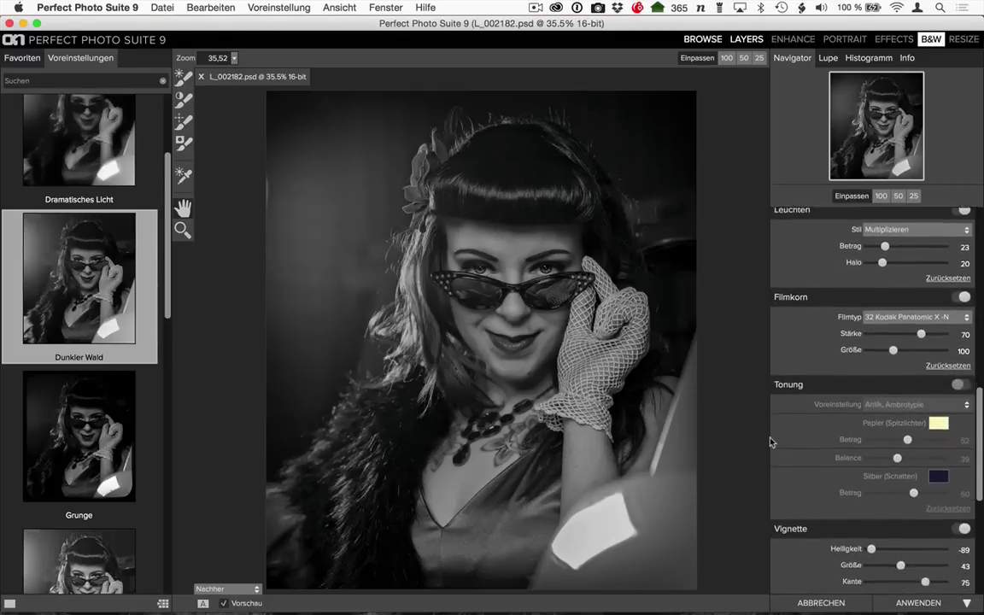
scroll(771, 442, down, 2)
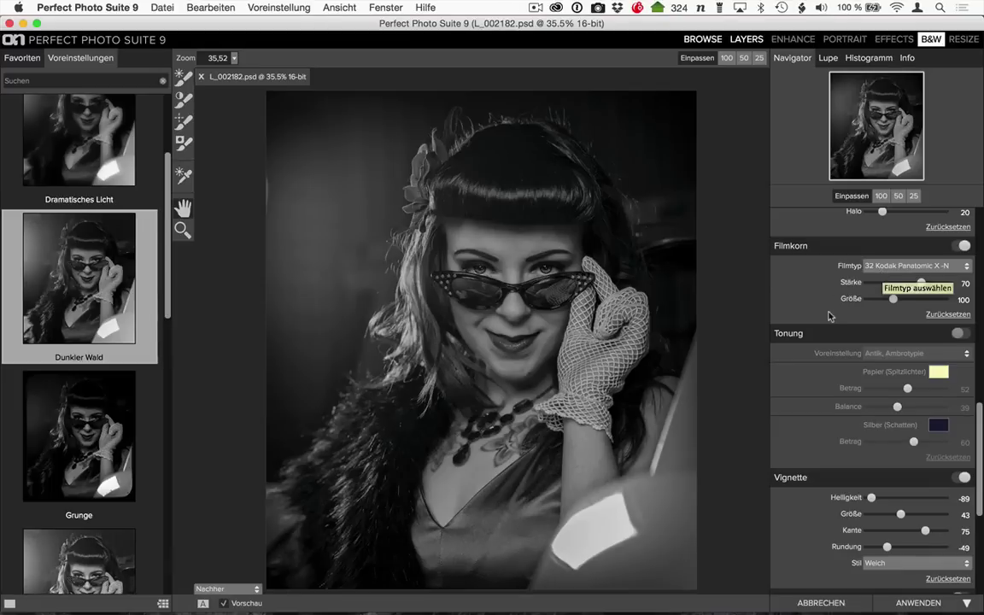
scroll(828, 316, down, 4)
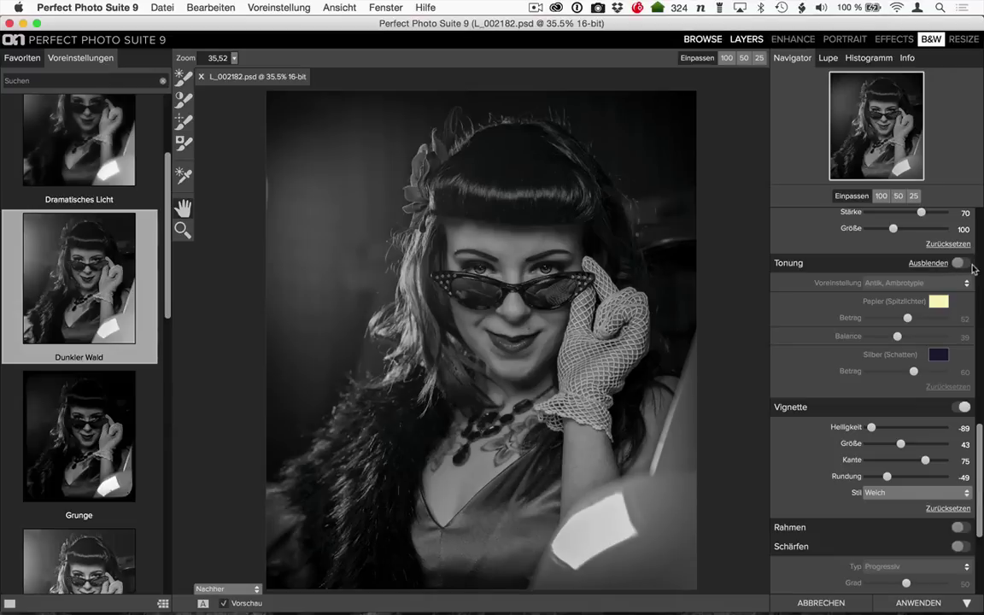
Step: Turn on Antik, Ambrotypie toning and bring up the Überblenden blend settings
click(961, 263)
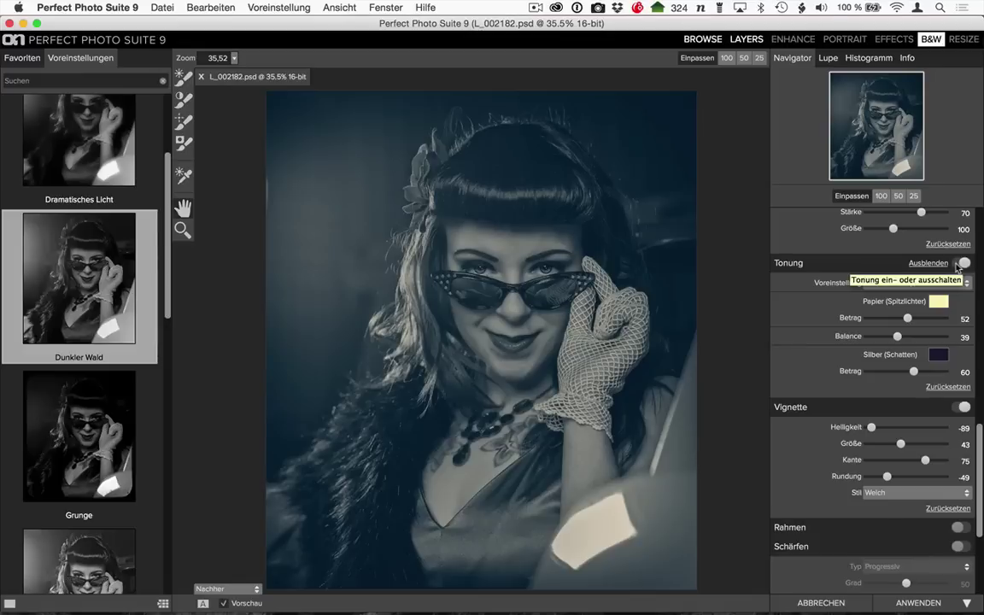
scroll(809, 468, down, 1)
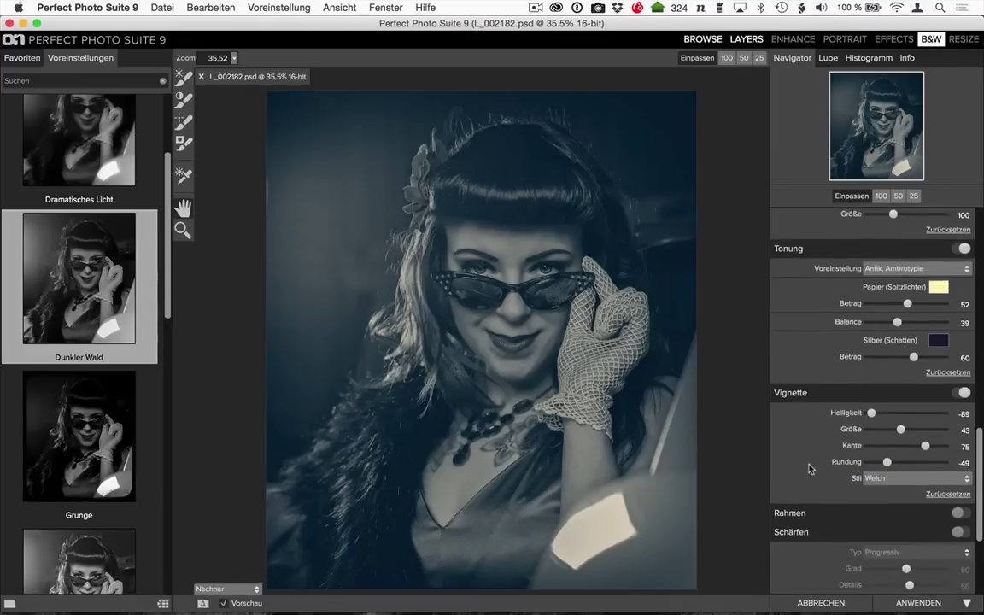
scroll(809, 468, down, 5)
scroll(810, 468, down, 1)
scroll(809, 468, down, 1)
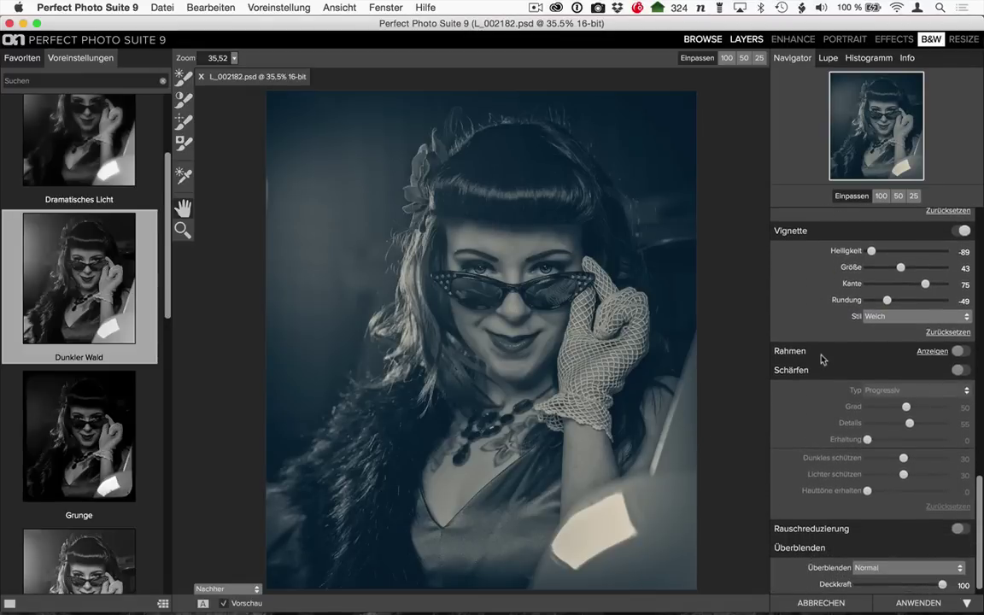
scroll(810, 392, down, 1)
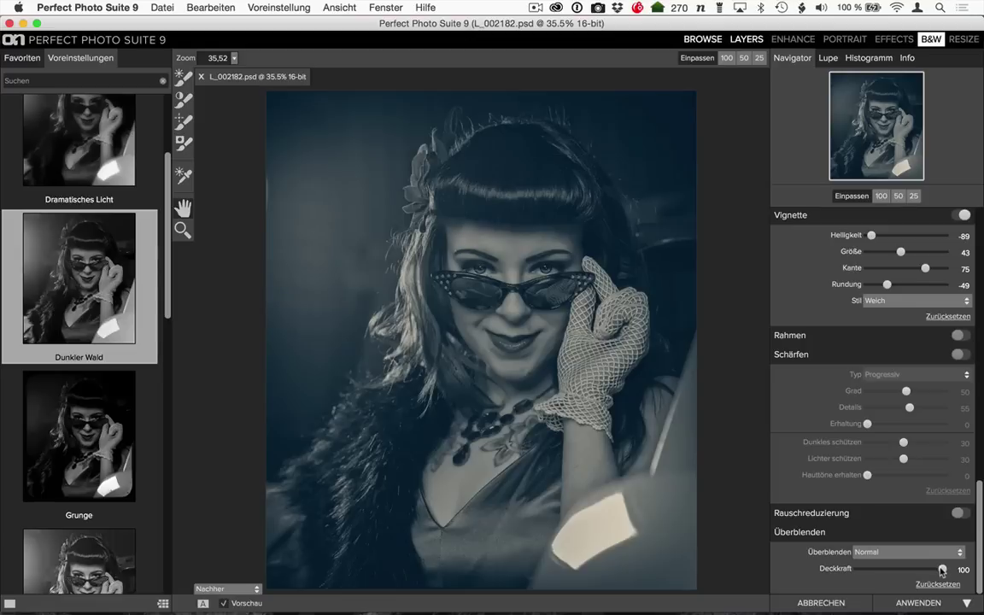
drag(924, 567, 895, 573)
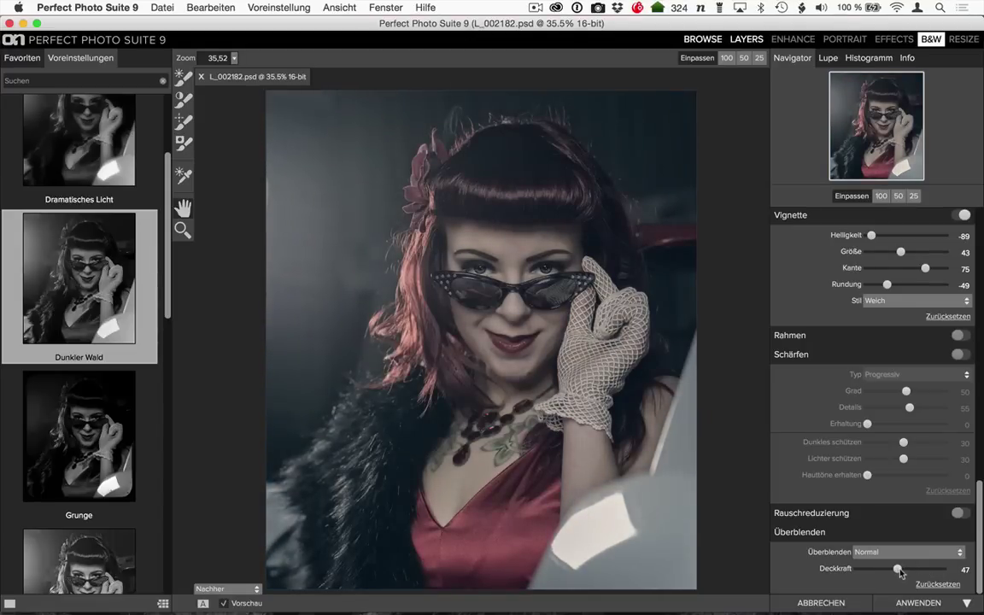
drag(895, 572, 926, 570)
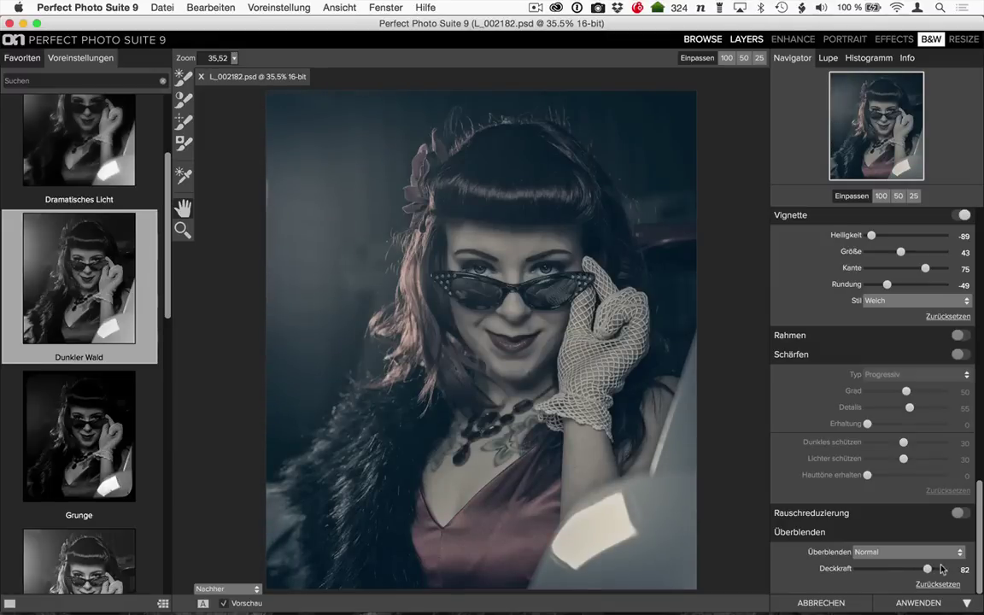
drag(927, 569, 976, 570)
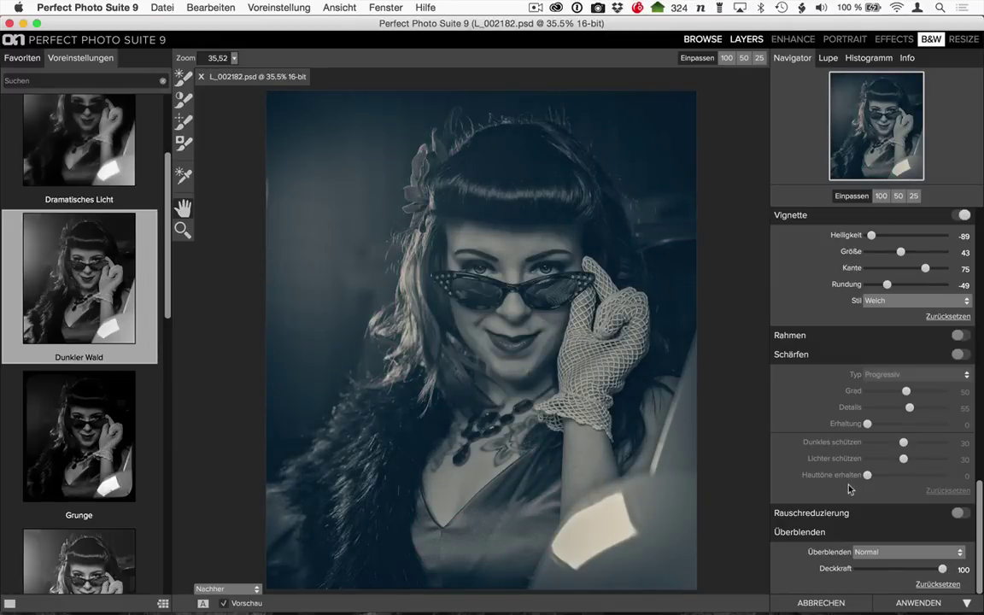